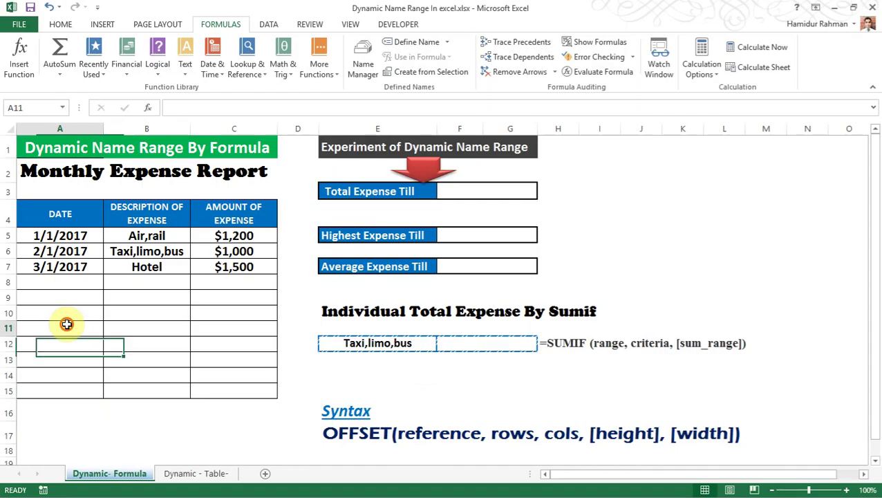
click(67, 324)
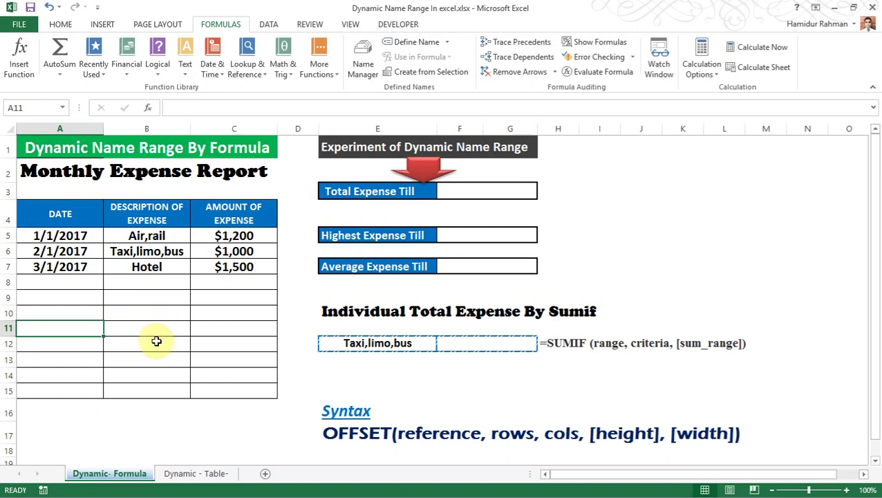
click(154, 342)
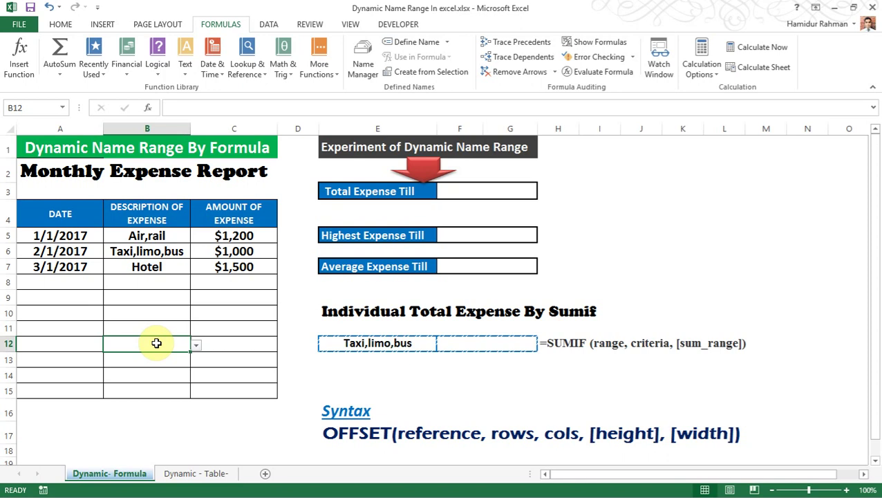
click(191, 474)
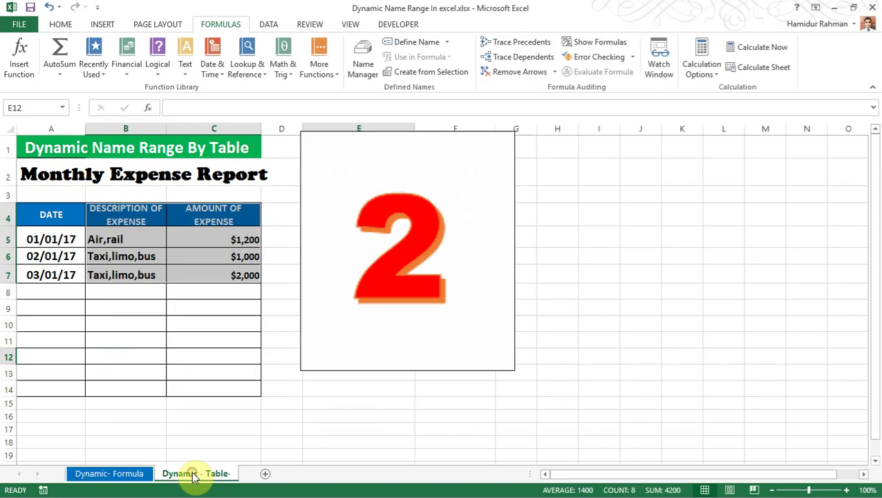
click(121, 474)
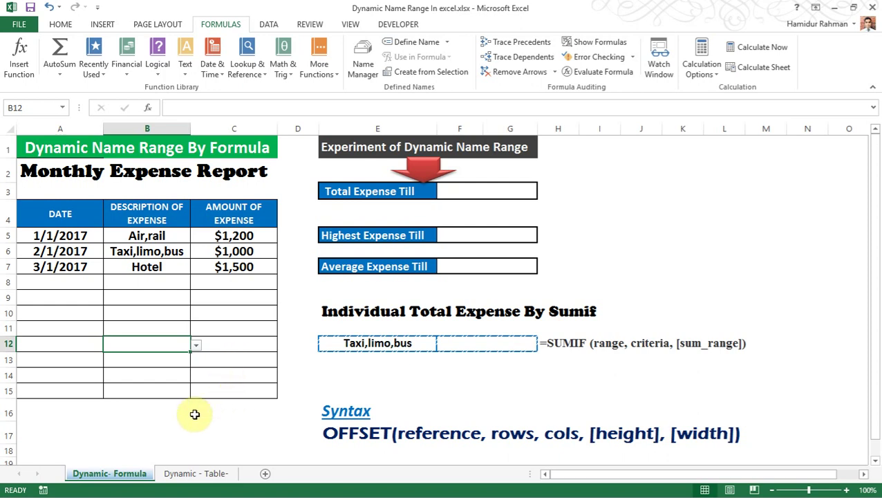
click(141, 414)
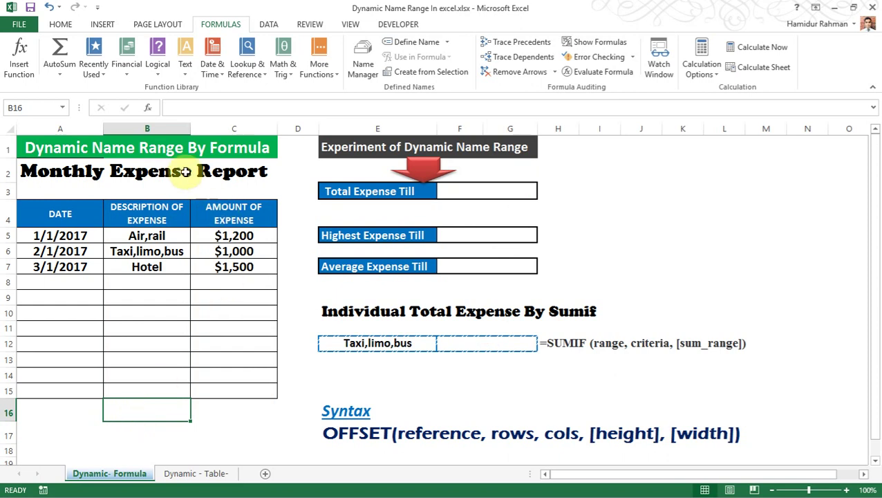
- Start defining a new name for the description column B4:B7, keeping the suggested name, and clear its cell reference
drag(159, 205, 167, 266)
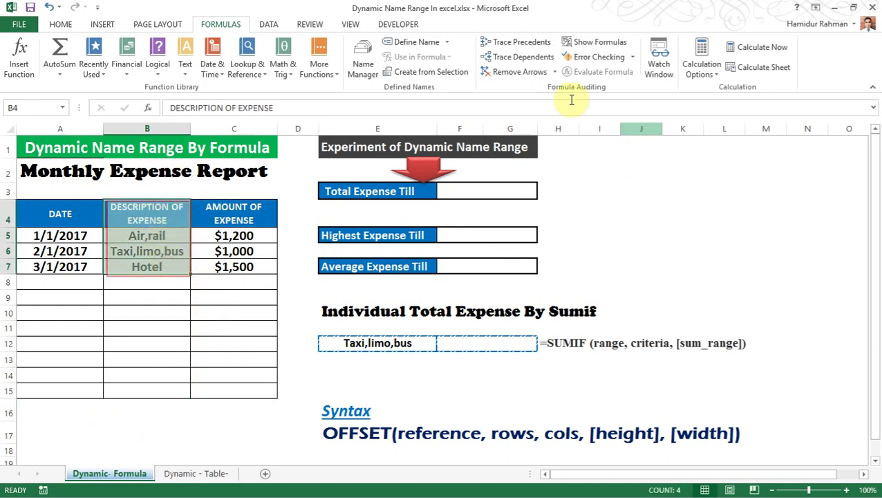
click(412, 43)
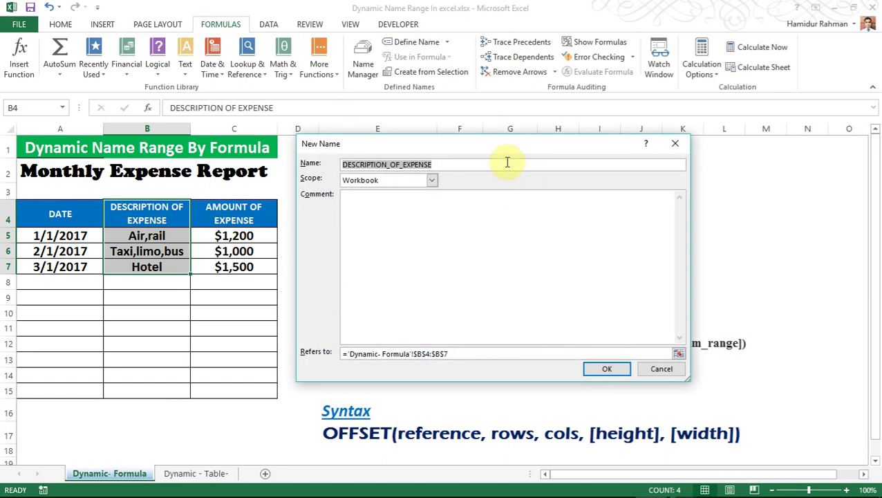
drag(495, 147, 488, 158)
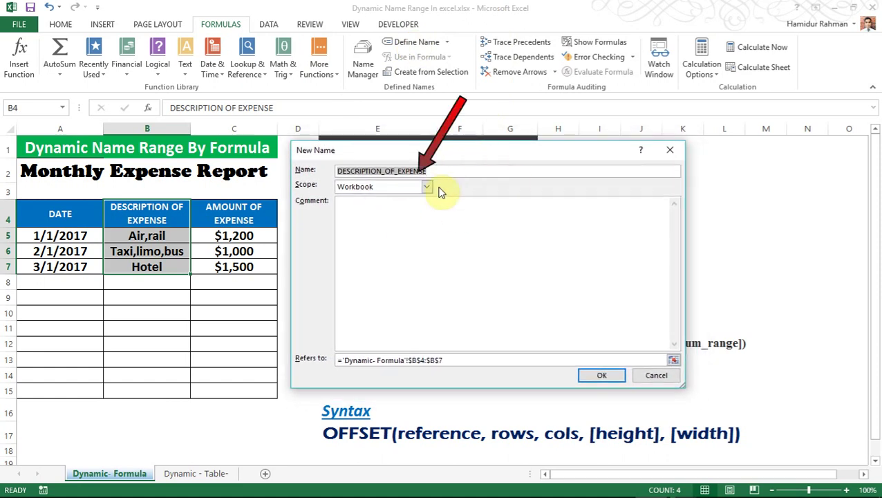
click(466, 360)
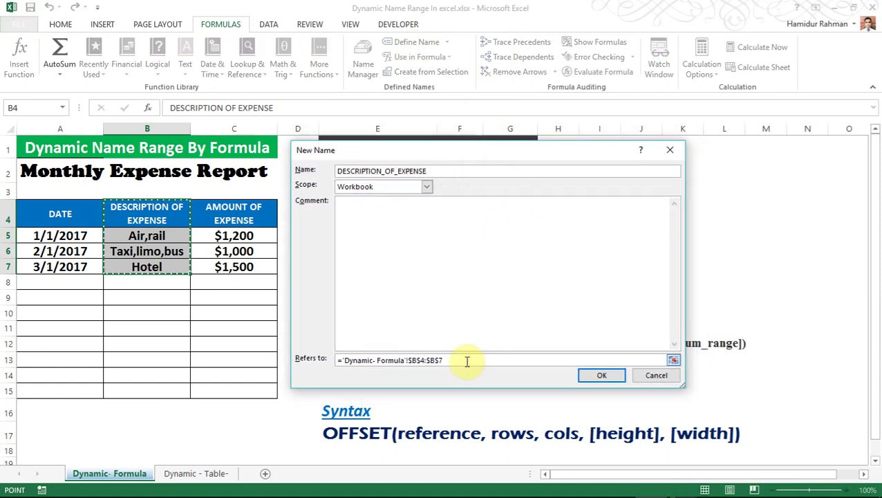
key(BackSpace)
key(BackSpace)
key(BackSpace)
key(BackSpace)
key(BackSpace)
key(BackSpace)
key(BackSpace)
key(BackSpace)
key(BackSpace)
key(BackSpace)
key(BackSpace)
key(BackSpace)
key(BackSpace)
key(BackSpace)
key(BackSpace)
key(BackSpace)
key(BackSpace)
key(BackSpace)
key(BackSpace)
key(BackSpace)
key(BackSpace)
key(BackSpace)
key(BackSpace)
key(BackSpace)
key(BackSpace)
key(BackSpace)
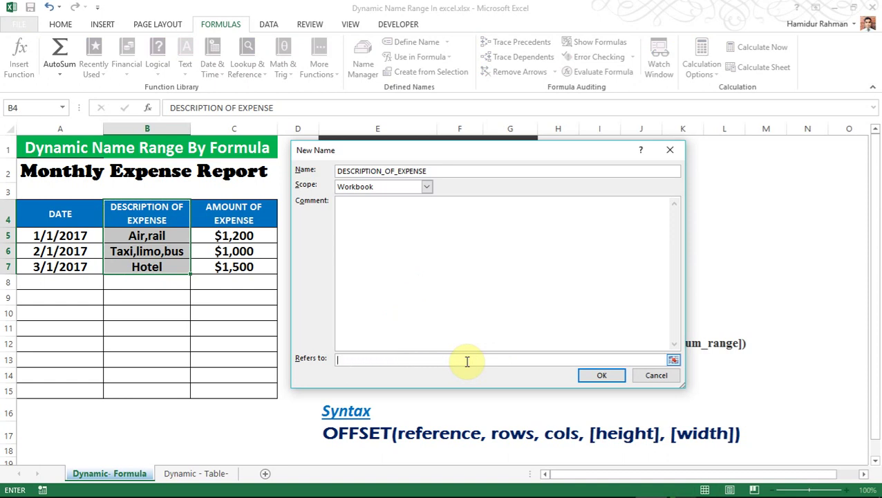
- Begin the name's reference as an OFFSET formula anchored at header cell B4, with 1 for rows and 0 for columns
text(=of)
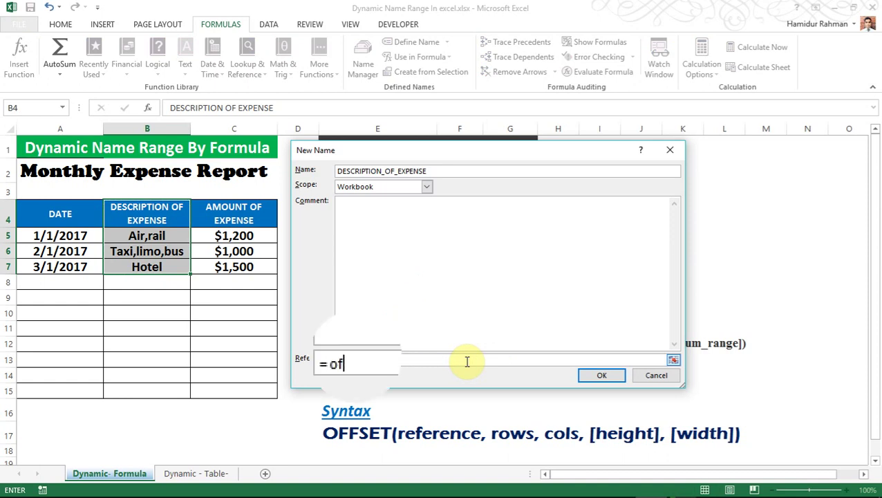
text(fset()
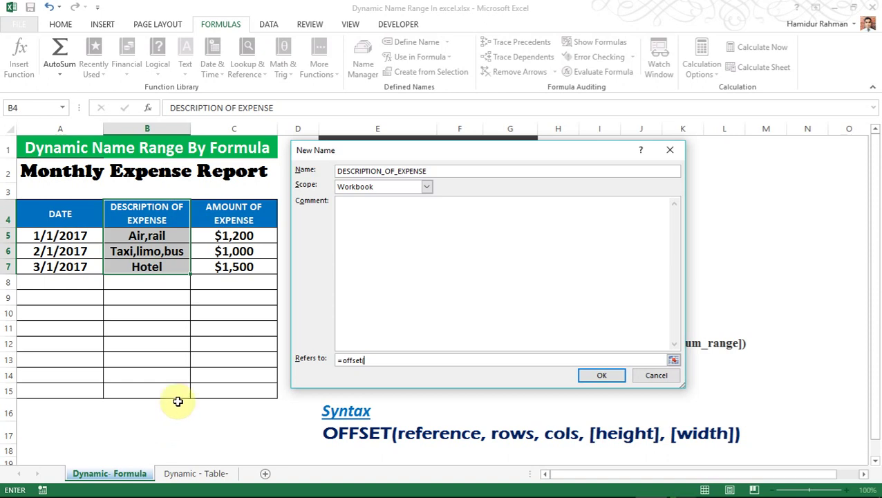
click(143, 220)
text(,)
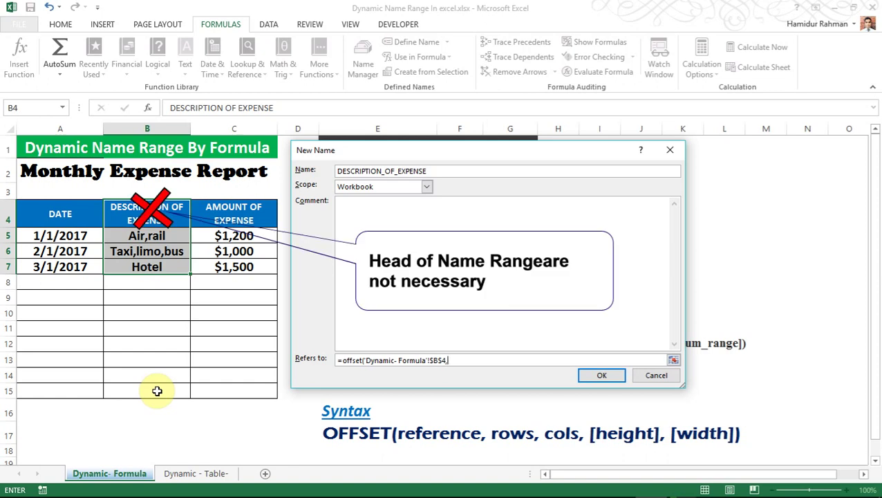
text(1)
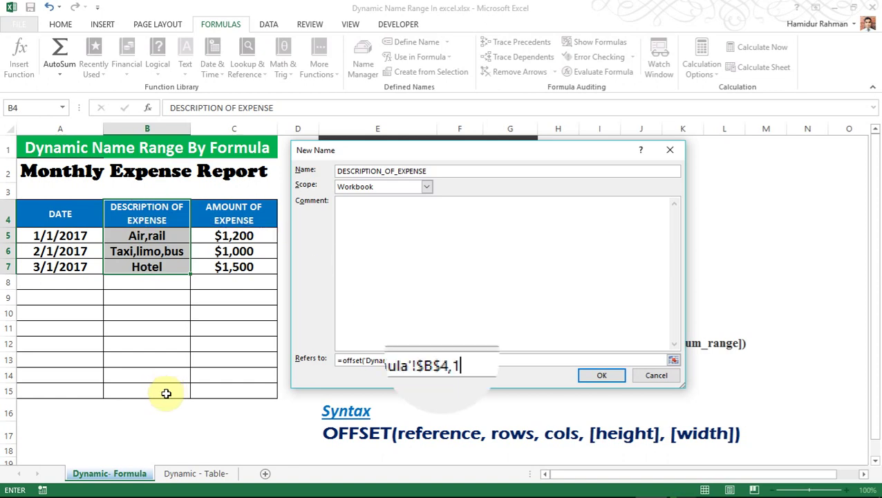
text(,)
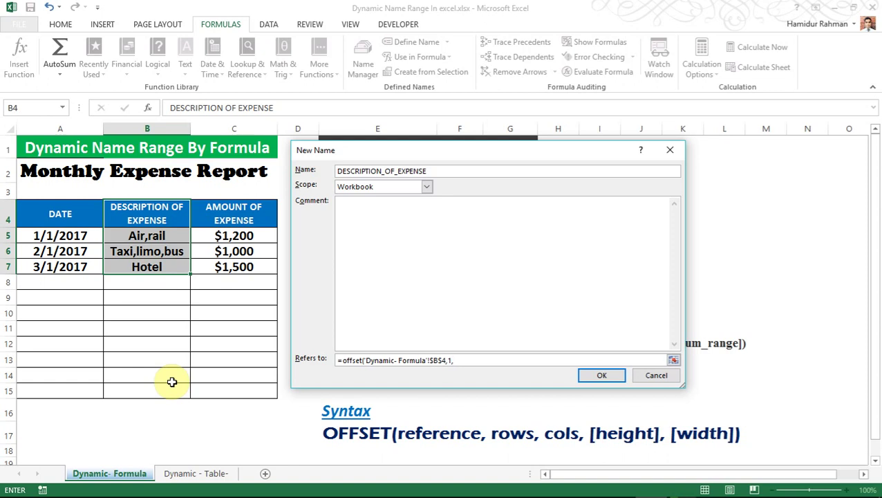
text(0,)
- Finish the OFFSET formula with COUNTA of the whole column B as height and 1 as width, and save the name
text(counta)
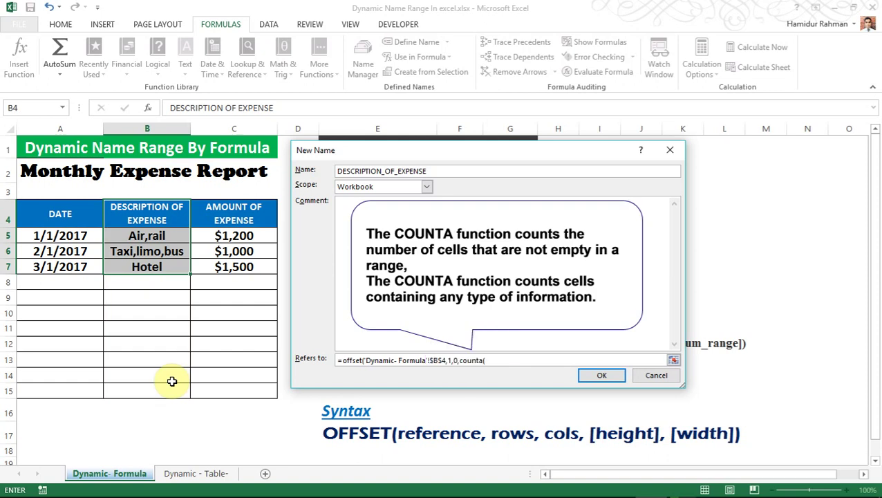
text(()
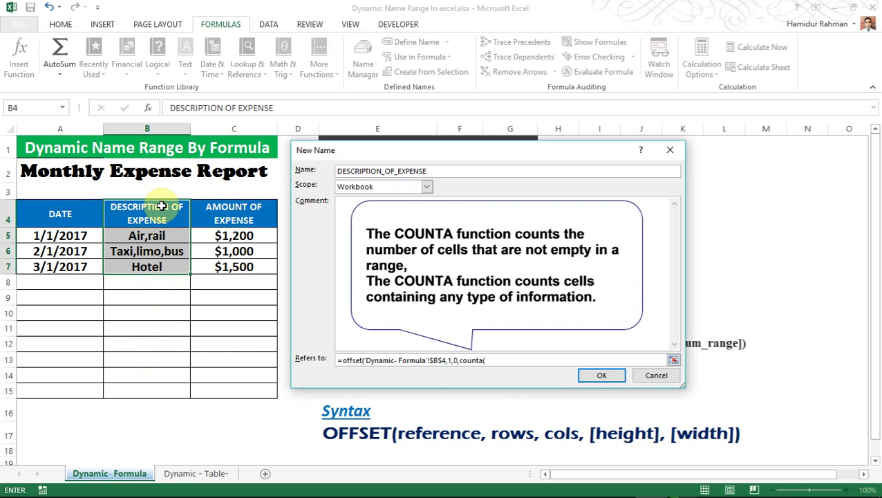
click(153, 129)
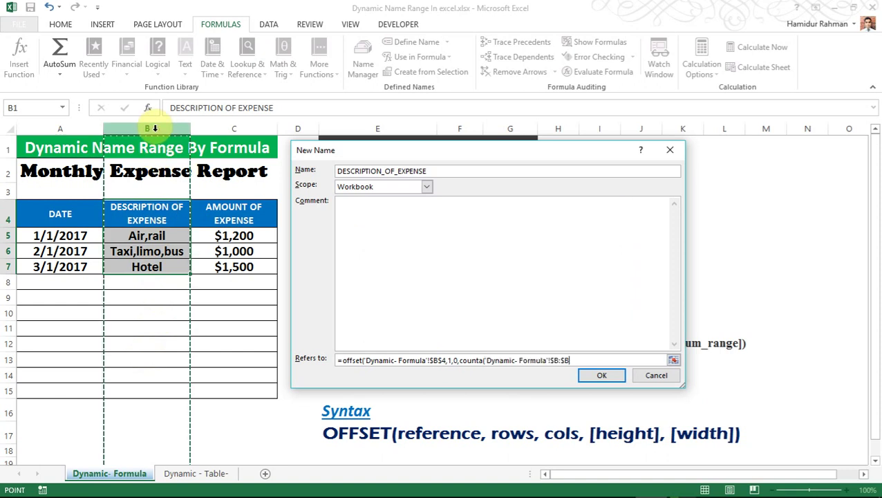
text(),)
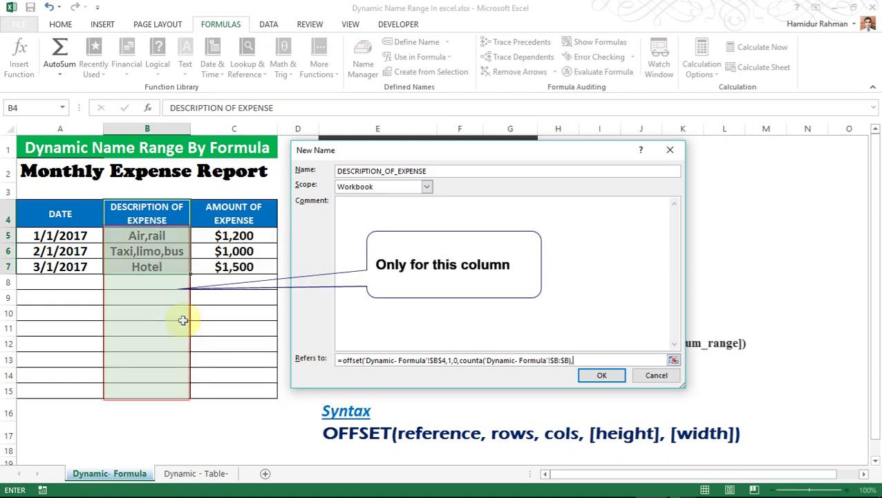
text(1)
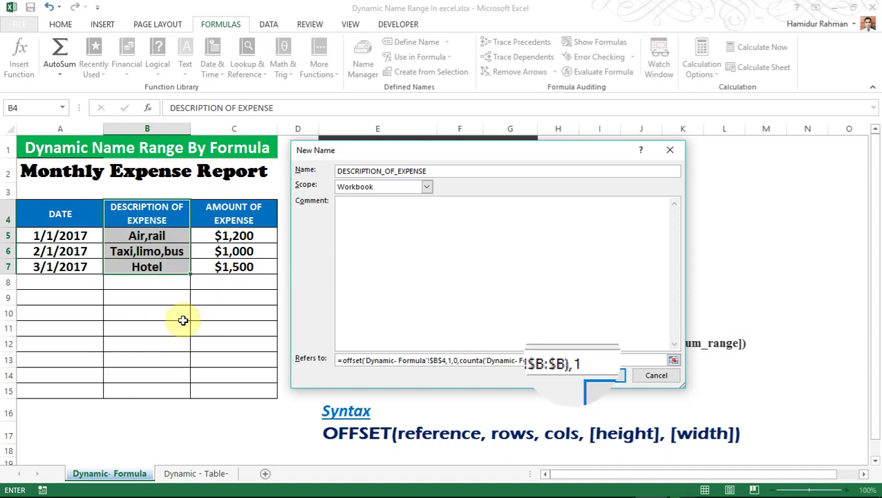
text())
key(Return)
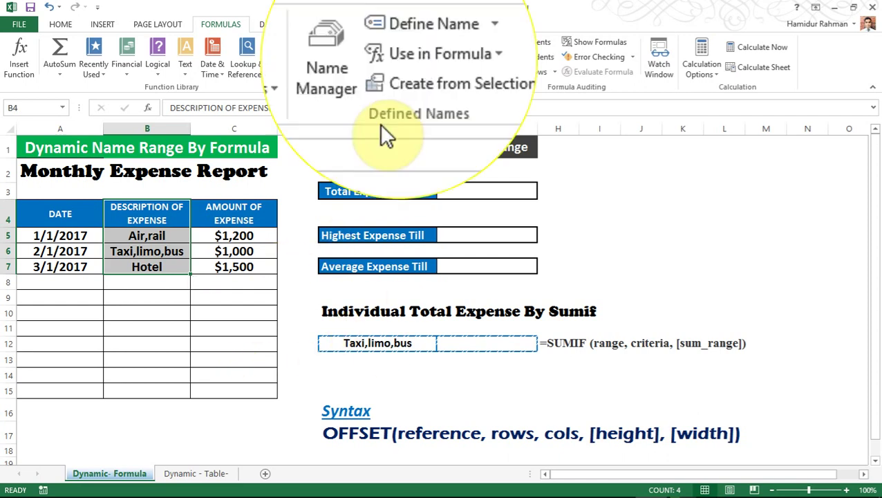
- Check in the Name Manager which cells the description name's OFFSET formula covers
click(325, 76)
click(615, 370)
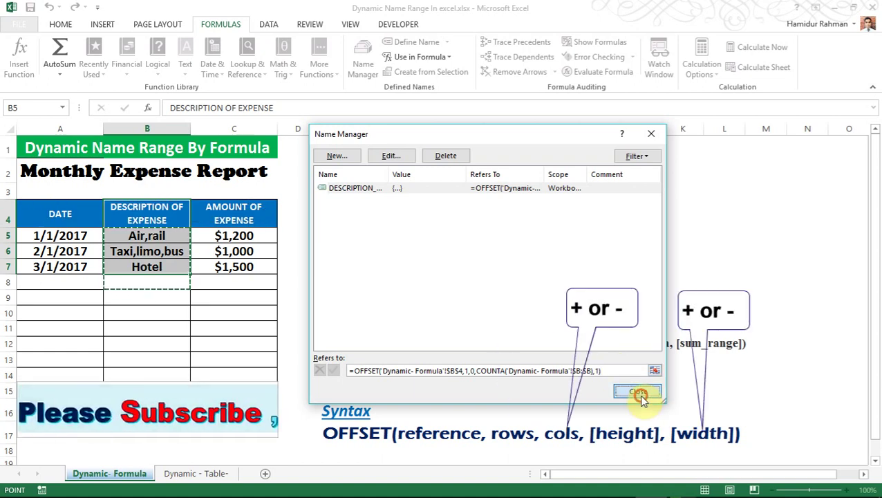
click(638, 392)
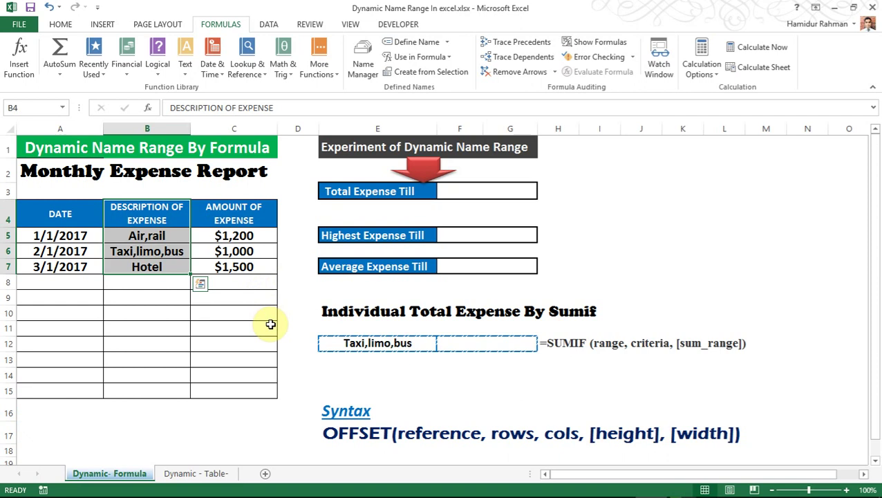
- Start defining a new name for the amount column C4:C7, keeping the suggested name, and clear its cell reference
click(254, 216)
drag(254, 231, 257, 265)
click(419, 43)
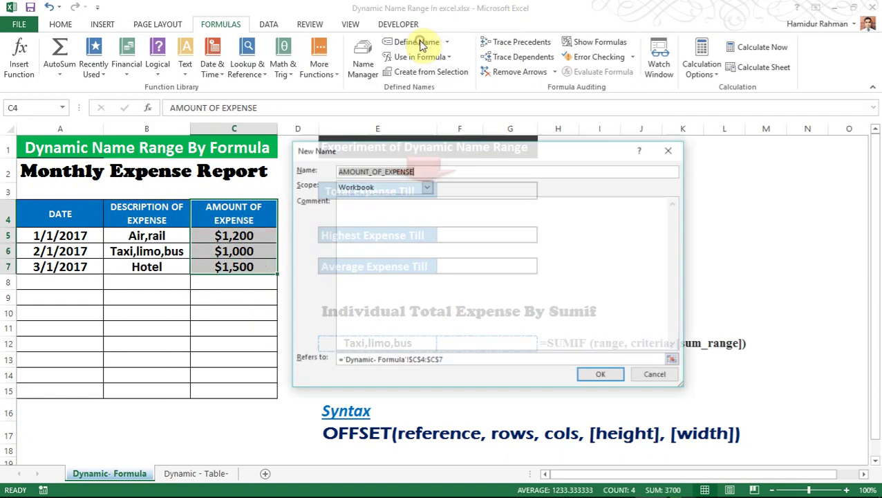
click(471, 355)
key(BackSpace)
key(BackSpace)
key(BackSpace)
key(BackSpace)
key(BackSpace)
key(BackSpace)
key(BackSpace)
key(BackSpace)
key(BackSpace)
key(BackSpace)
key(BackSpace)
key(BackSpace)
key(BackSpace)
key(BackSpace)
key(BackSpace)
key(BackSpace)
key(BackSpace)
key(BackSpace)
key(BackSpace)
key(BackSpace)
key(BackSpace)
key(BackSpace)
key(BackSpace)
key(BackSpace)
key(BackSpace)
key(BackSpace)
key(BackSpace)
key(BackSpace)
key(BackSpace)
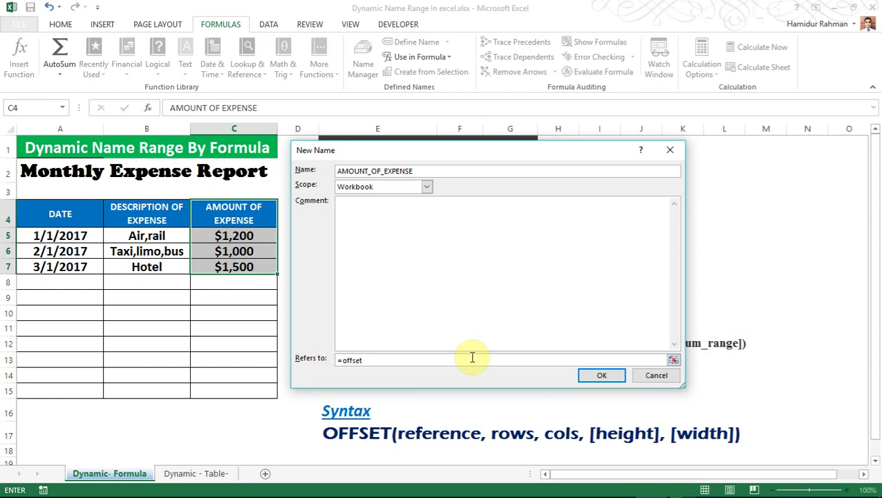
- Begin the amount name's reference as an OFFSET formula anchored at header cell C4, with 1 for rows and 0 for columns
text(=offset()
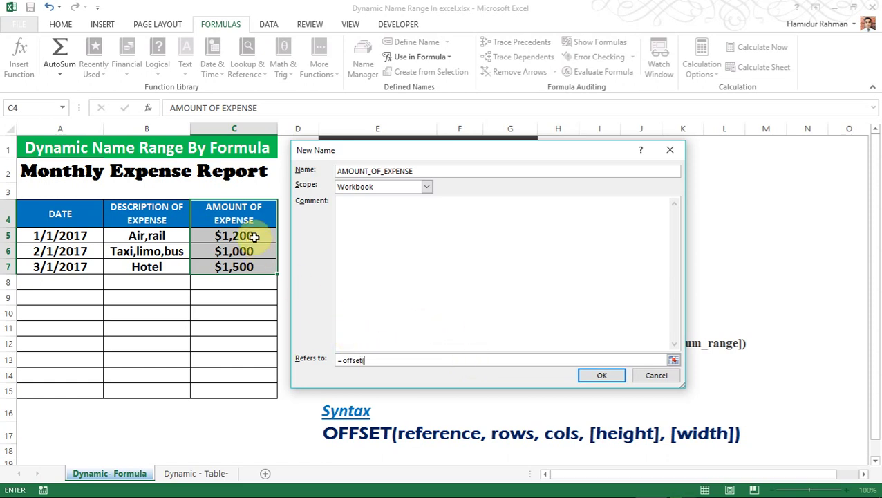
click(247, 215)
text(,)
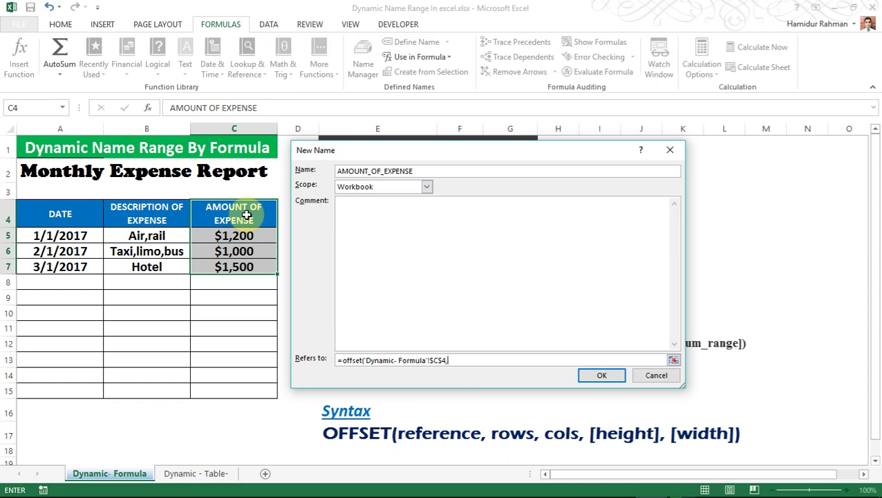
text(1,0)
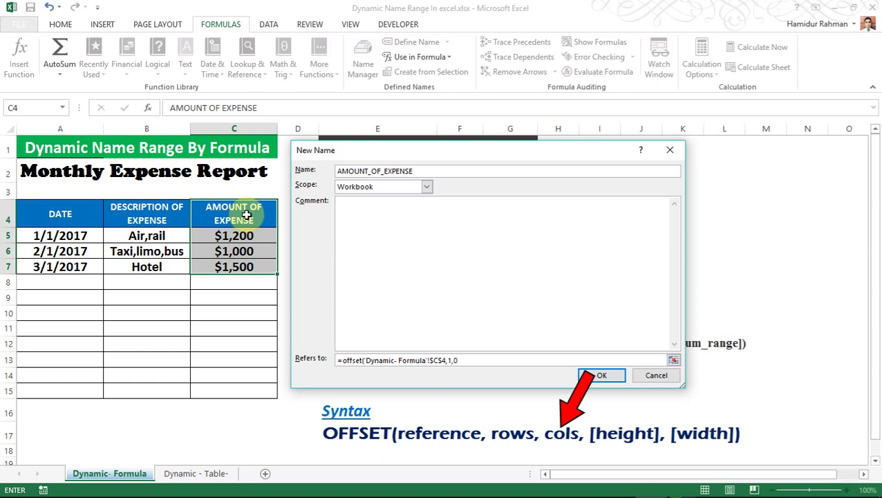
text(,)
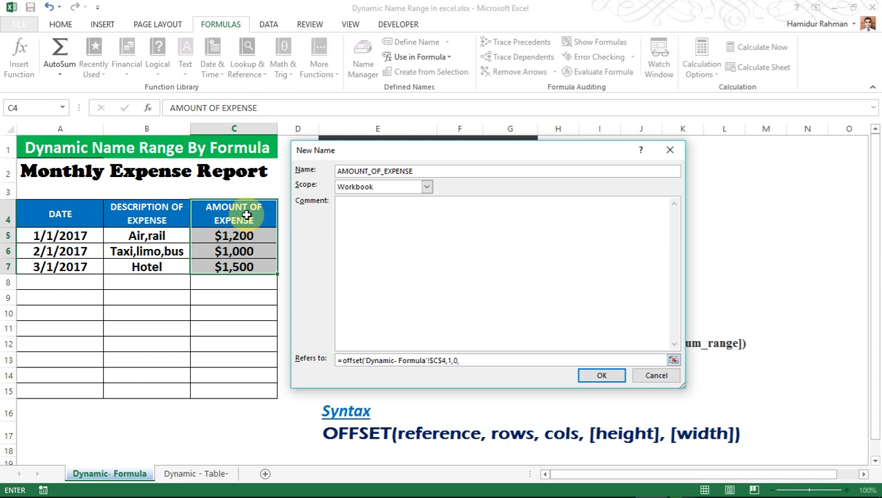
- Complete the amount name's OFFSET formula with COUNTA of the whole column C as height and 1 as width, and save the name
text(counta()
click(226, 119)
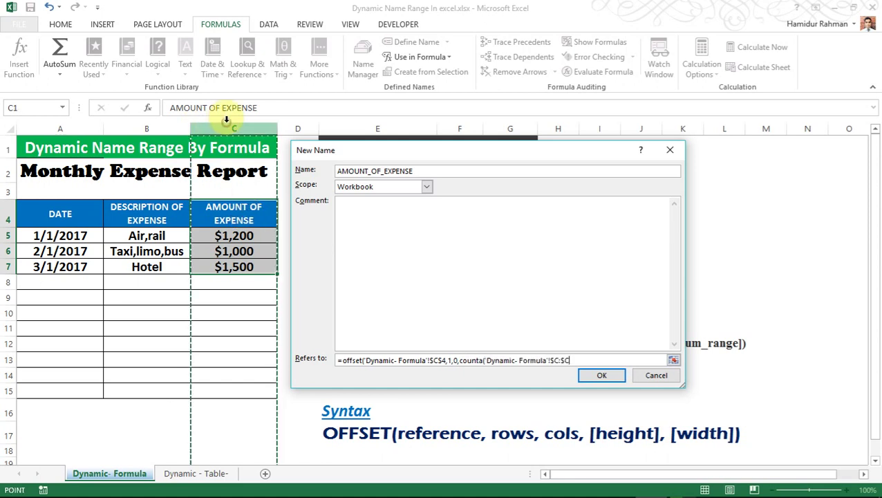
text())
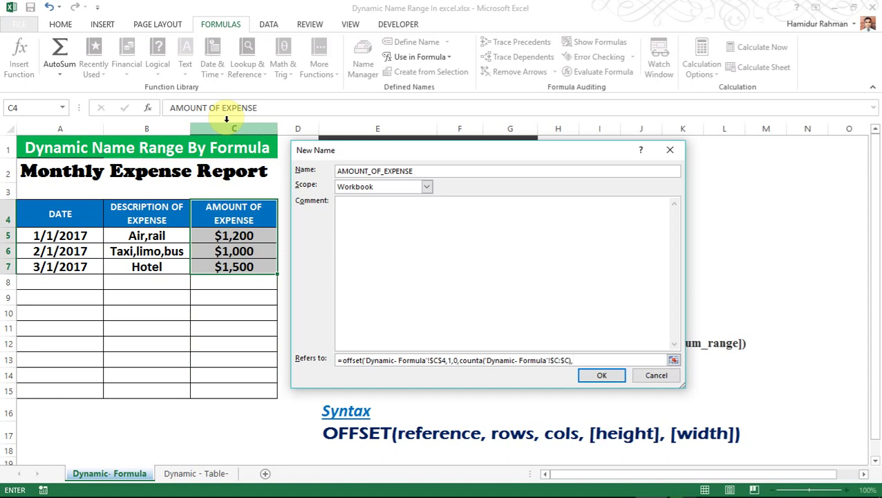
text(,1)
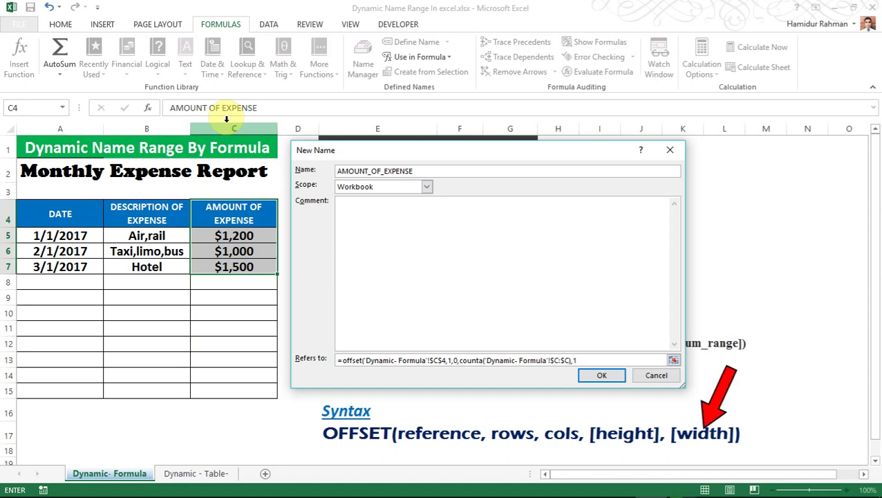
key(Return)
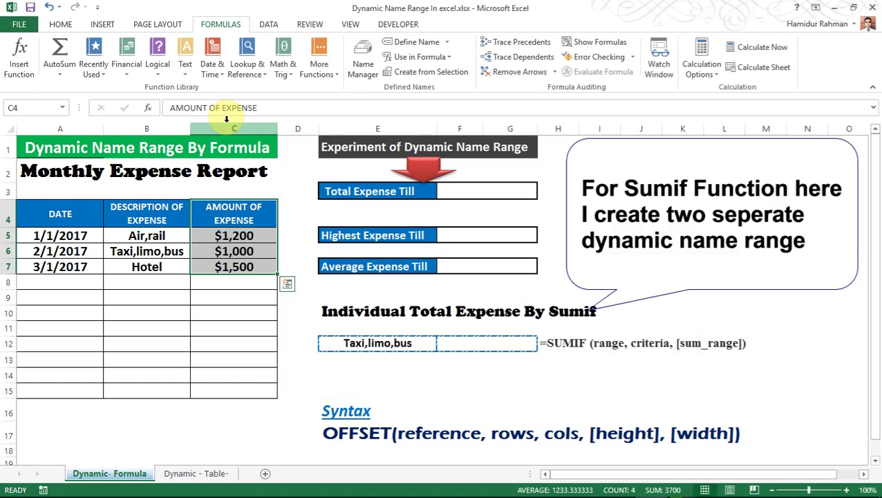
click(557, 391)
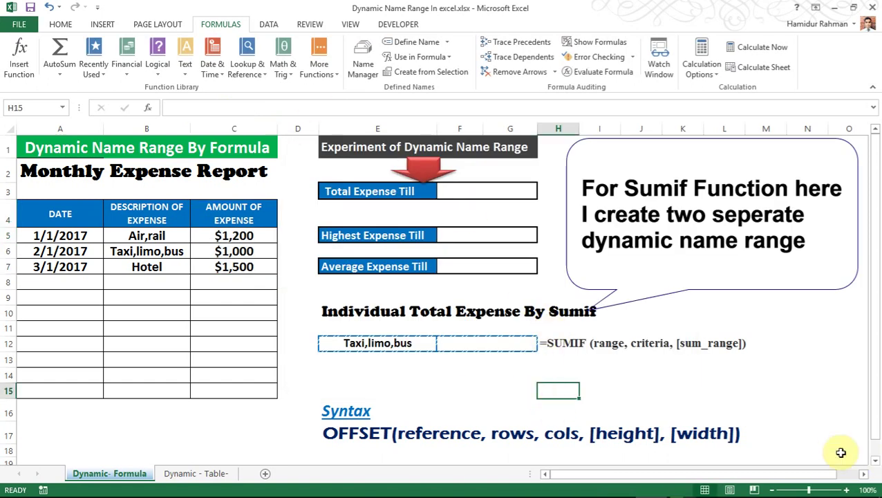
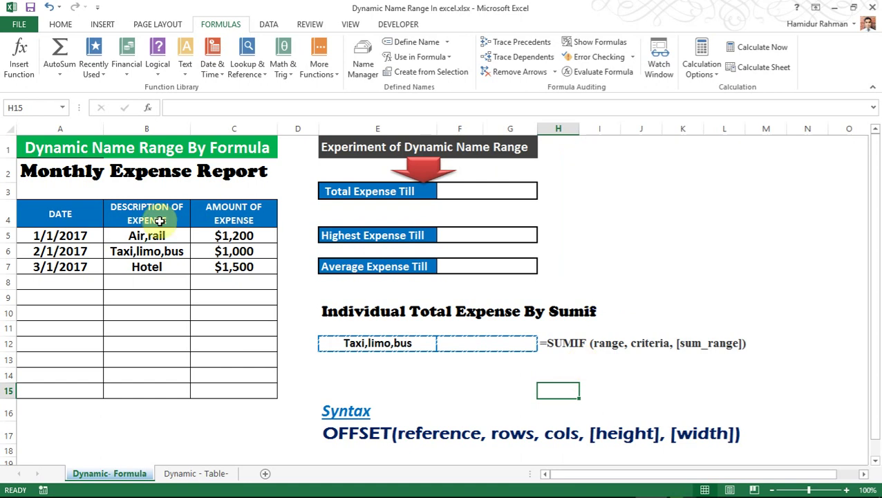
drag(58, 129, 222, 124)
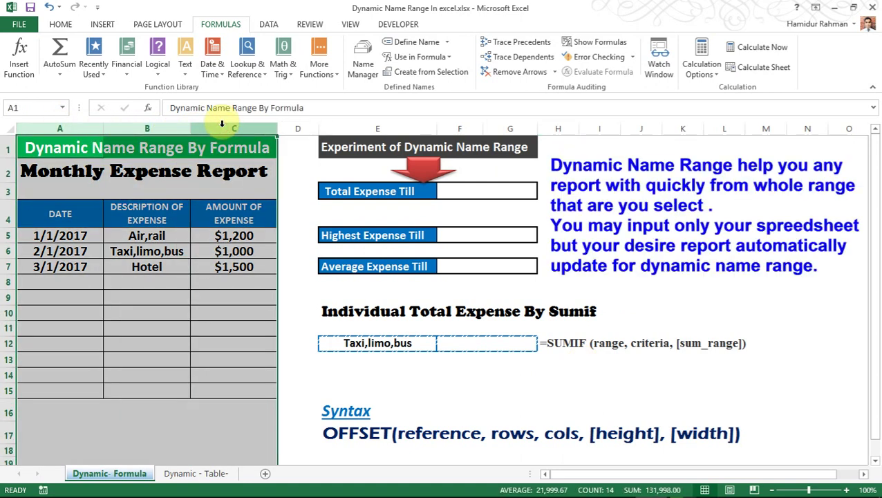
drag(327, 129, 482, 122)
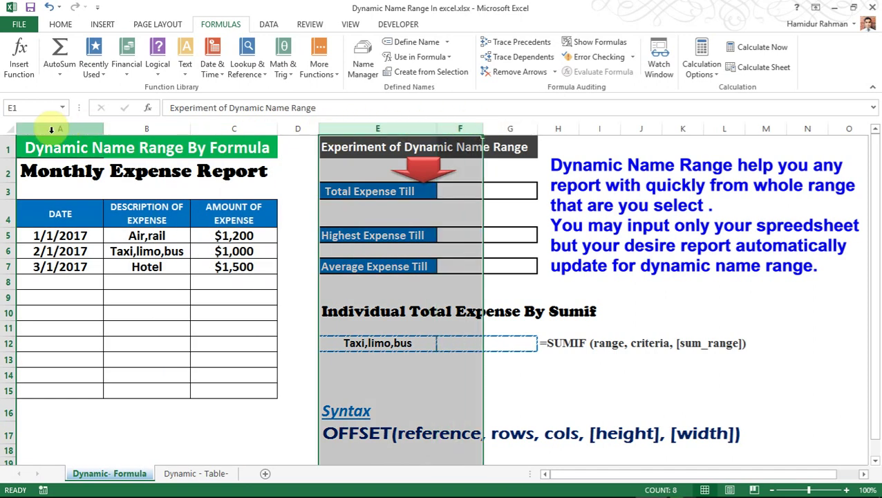
drag(47, 126, 255, 123)
drag(364, 127, 504, 128)
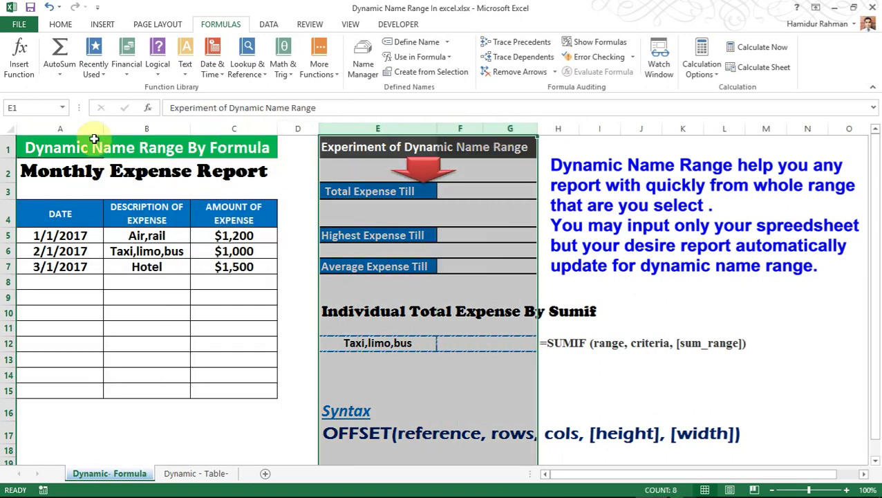
drag(78, 128, 230, 123)
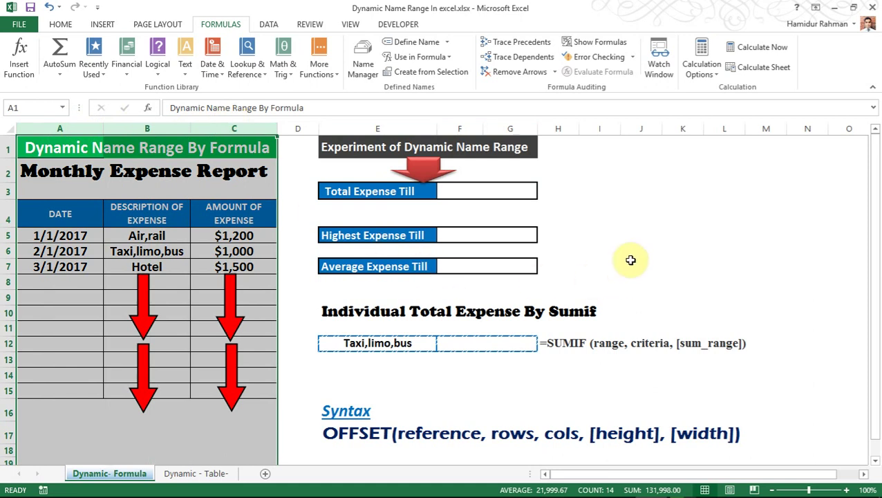
- Calculate the total expense in F3 with SUM over the AMOUNT_OF_EXPENSE named range
click(494, 191)
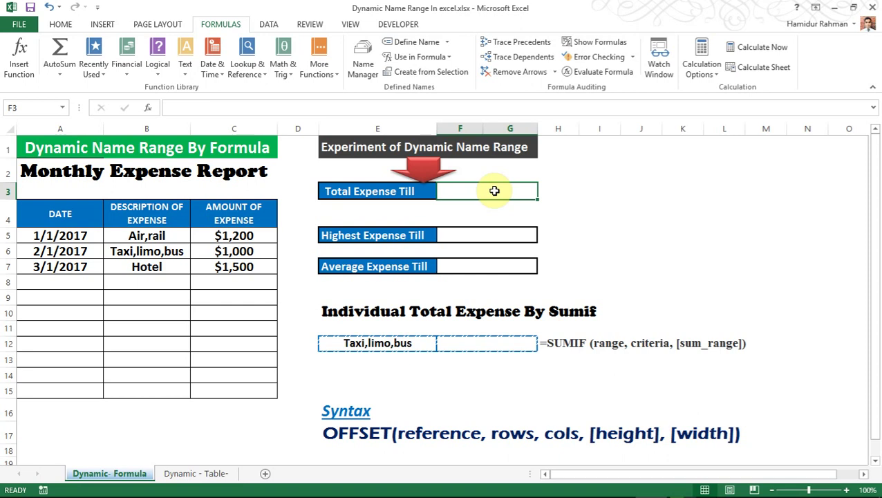
text(=sum)
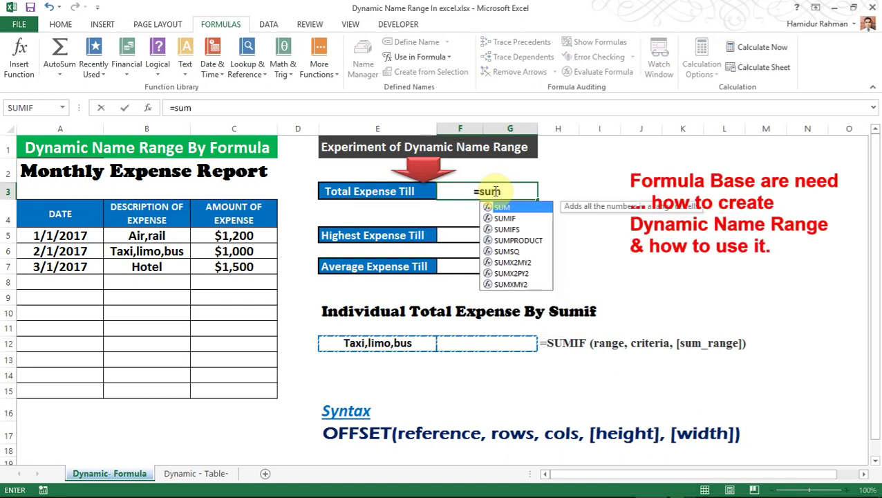
key(Tab)
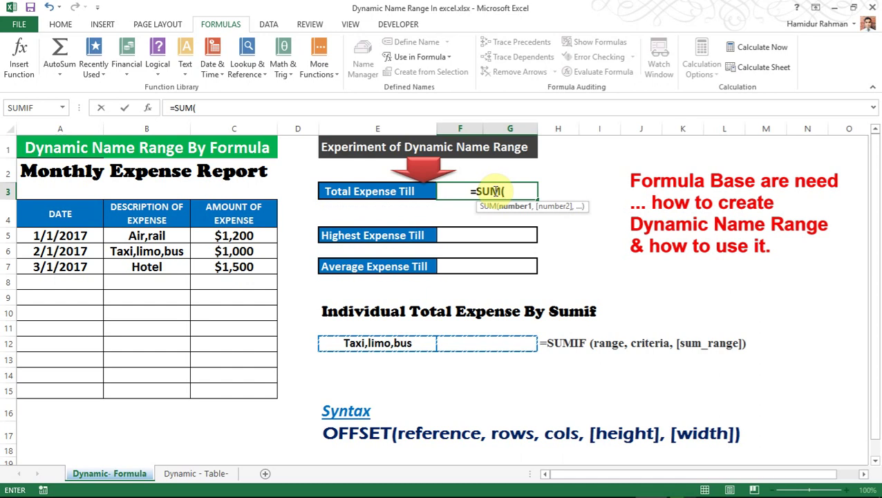
text(am)
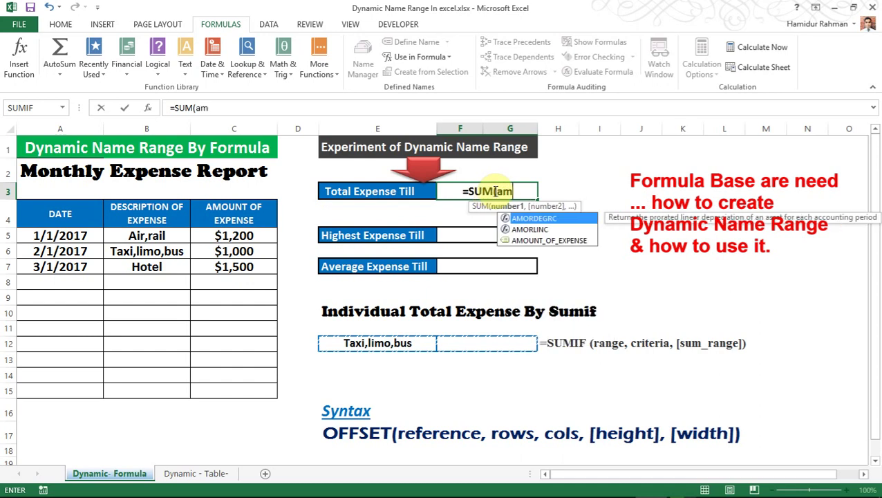
key(Down)
key(Down)
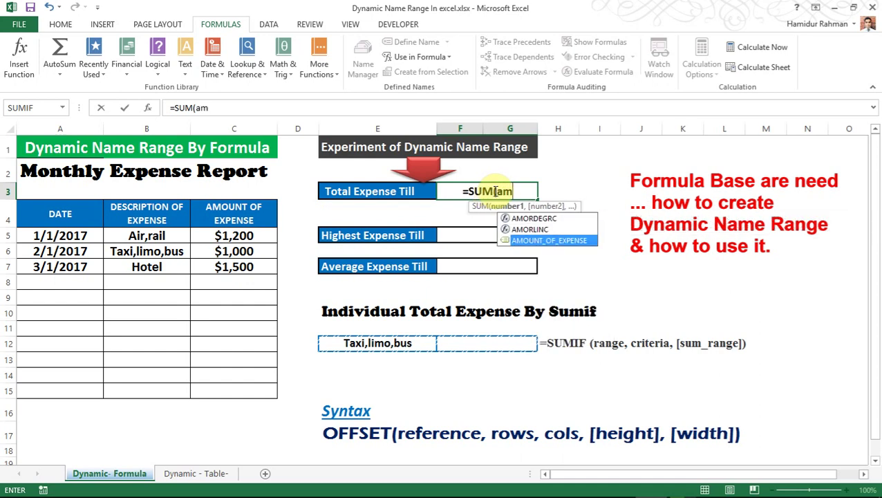
key(Tab)
key(Return)
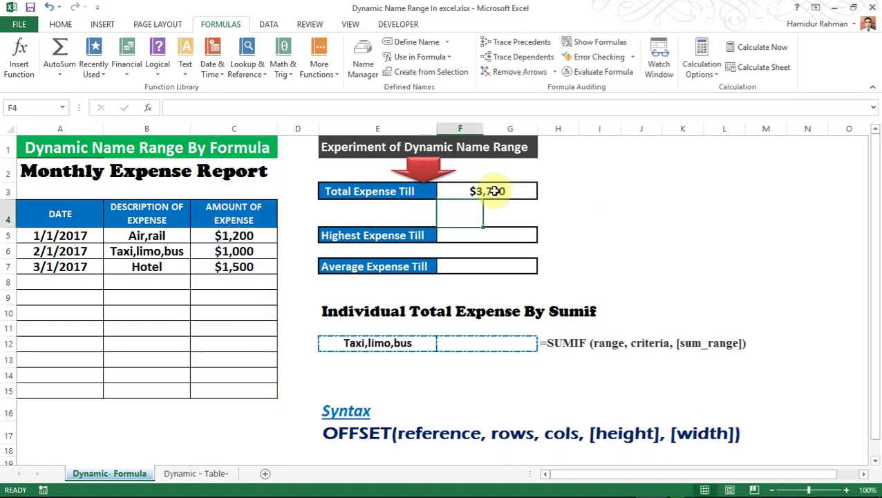
- Calculate the highest expense in F5 with MAX over the AMOUNT_OF_EXPENSE named range
click(520, 236)
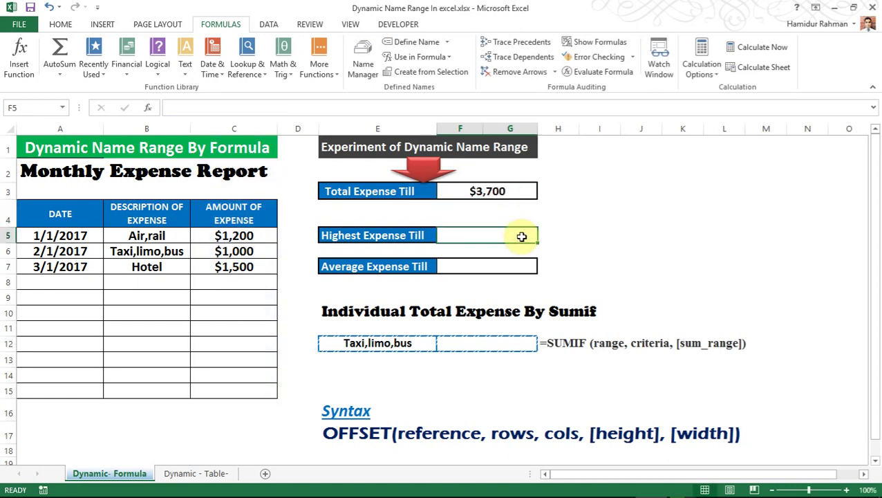
text(=ma)
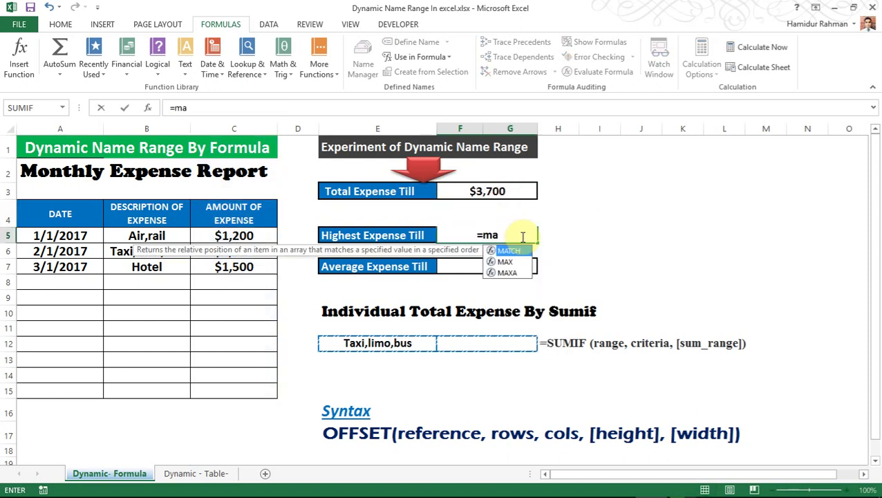
key(Down)
key(Tab)
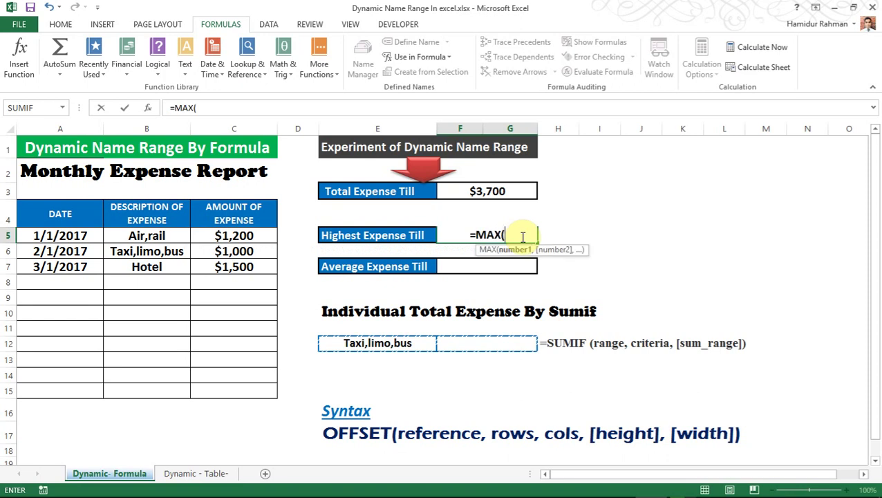
text(am)
key(Down)
key(Down)
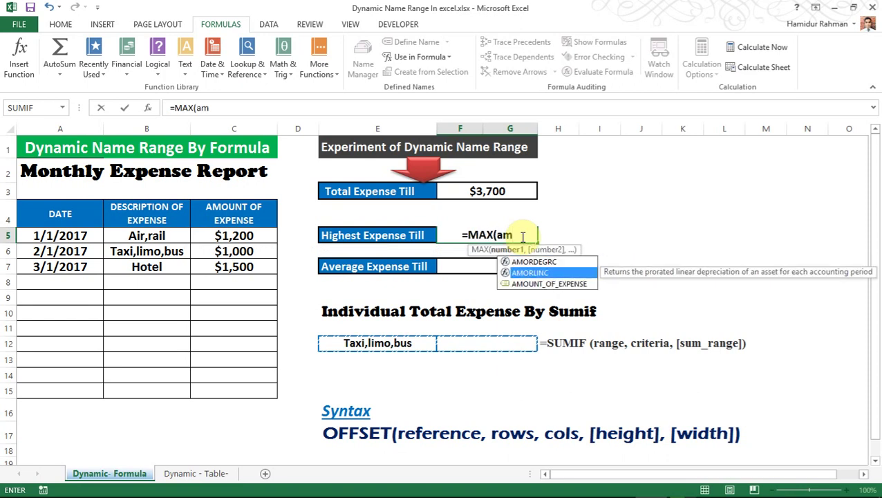
key(Tab)
key(Return)
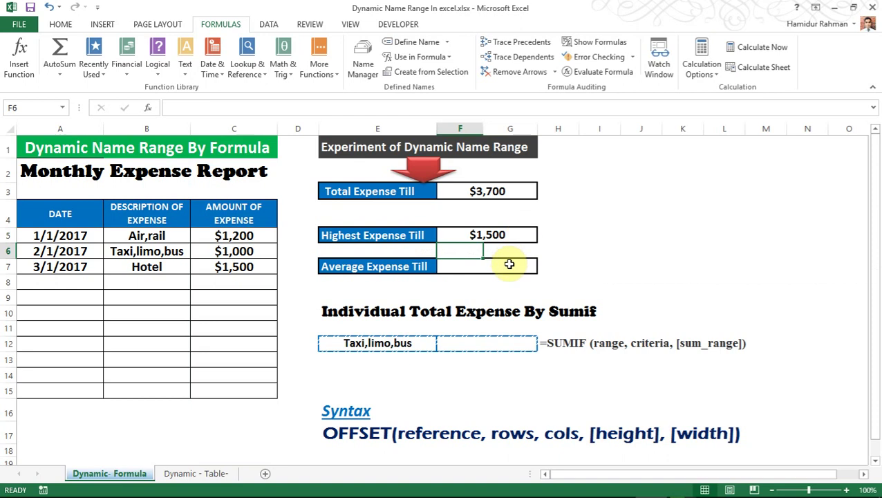
- Calculate the average expense in F7 with AVERAGE over the AMOUNT_OF_EXPENSE named range
click(509, 265)
text(=av)
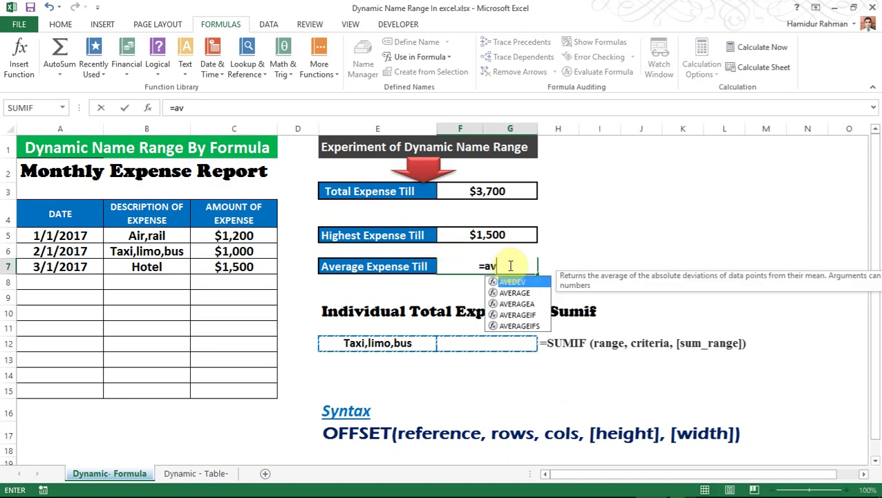
key(Down)
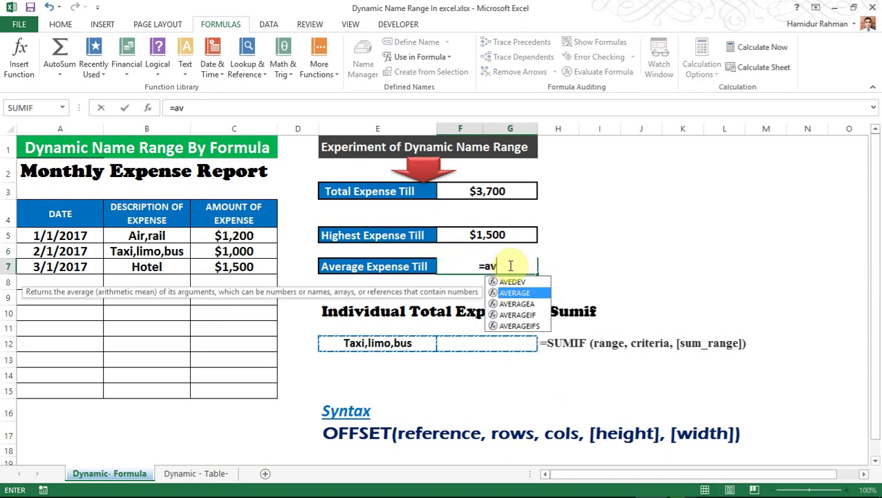
key(Tab)
text(am)
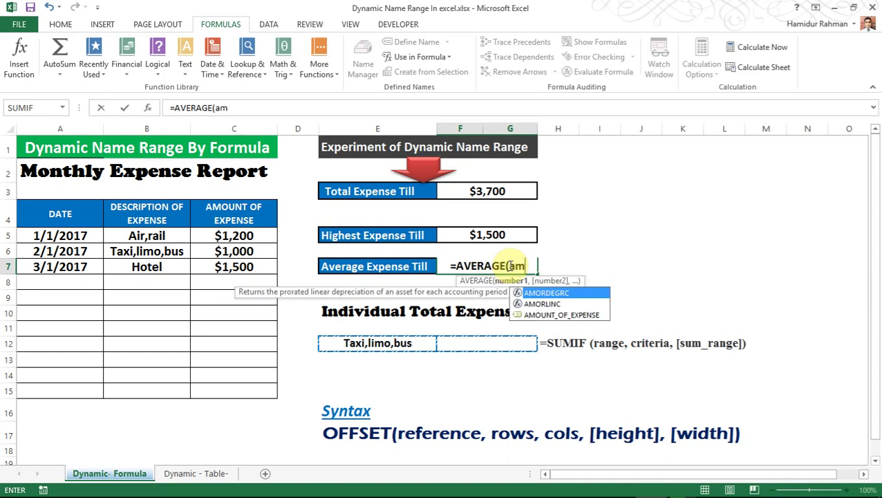
key(Down)
key(Down)
key(Tab)
key(Return)
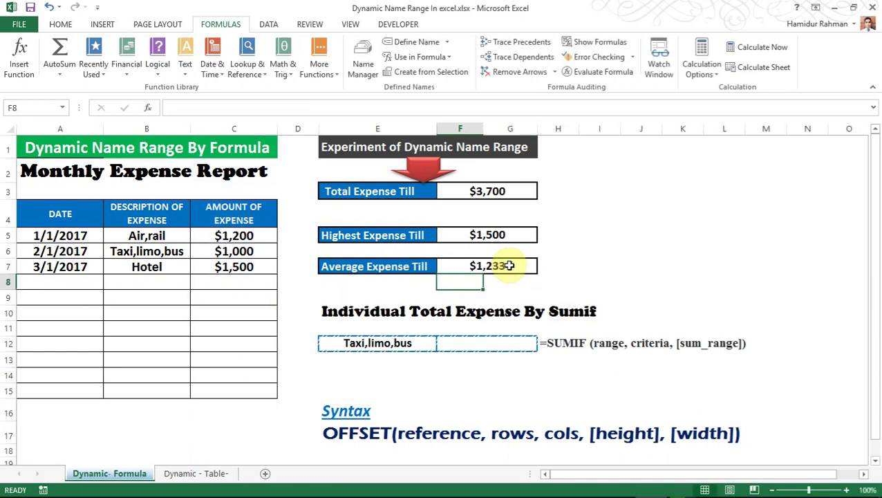
click(551, 279)
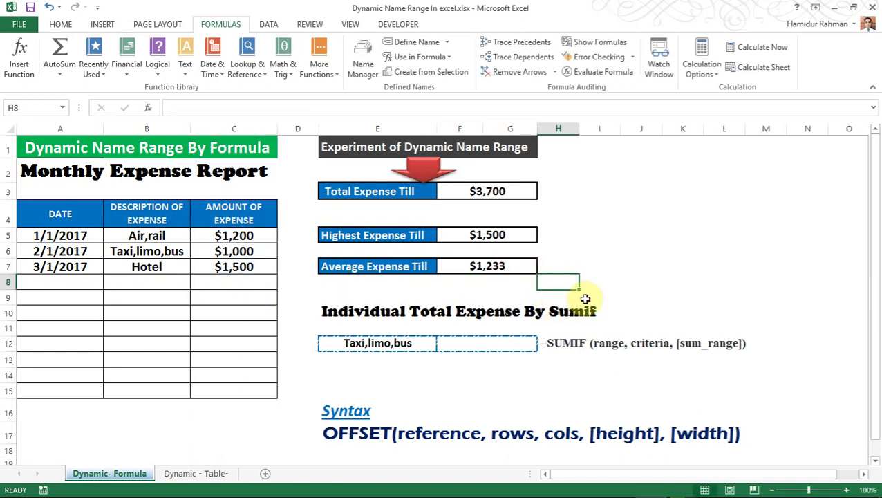
- Begin a SUMIF formula in F12, beside the Taxi,limo,bus entry, with DESCRIPTION_OF_EXPENSE as its range
click(512, 340)
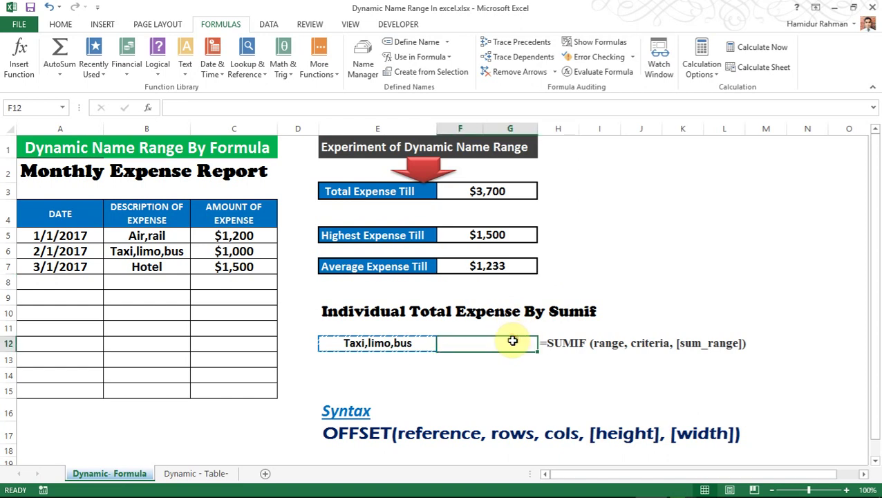
text(=sum)
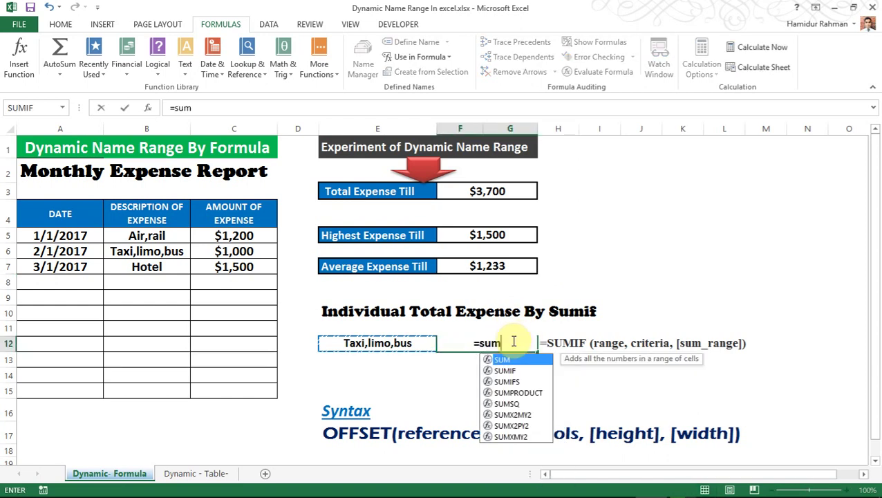
key(Down)
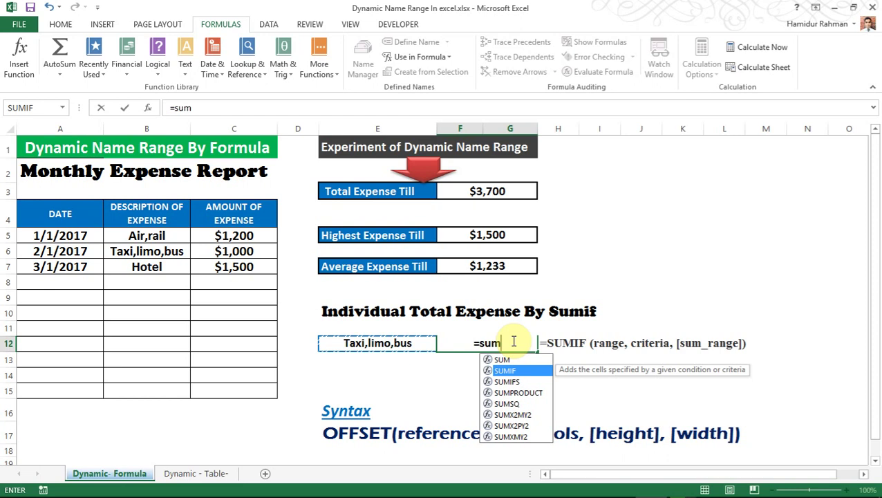
key(Tab)
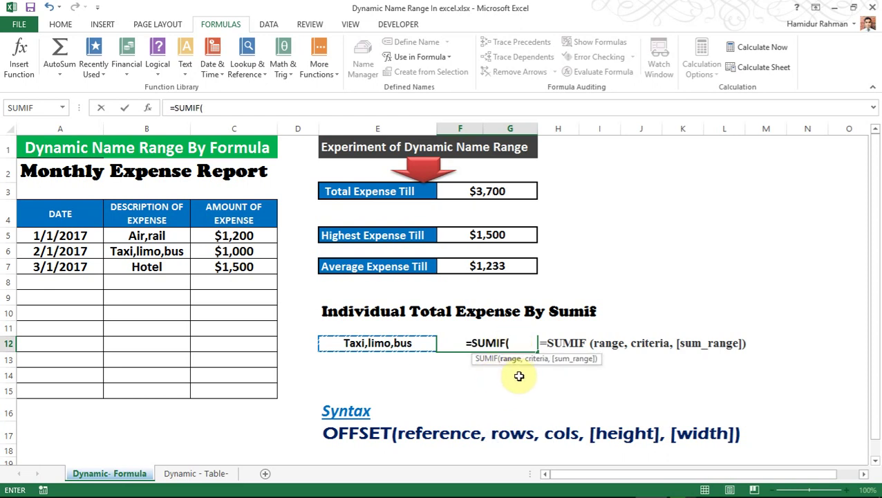
text(des)
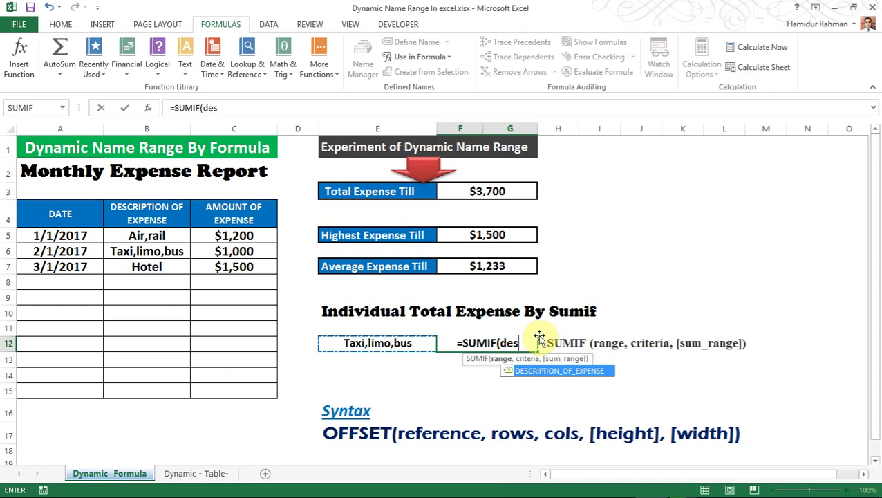
key(Tab)
text(,)
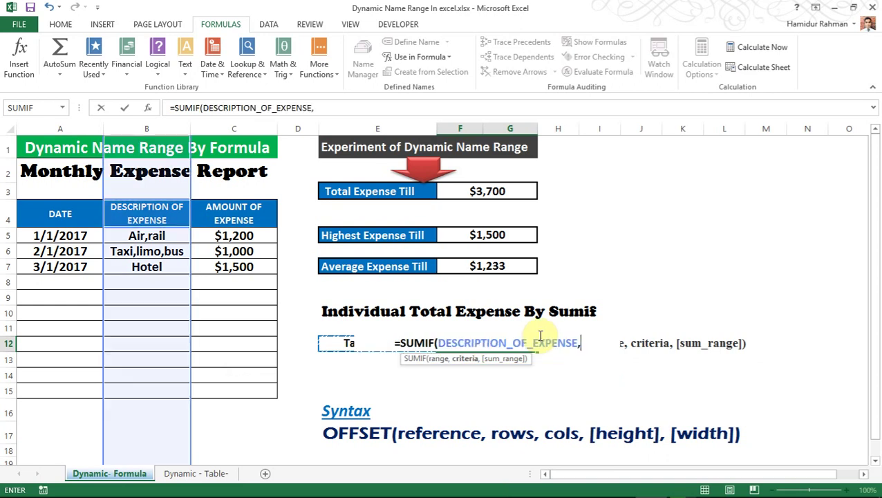
- Complete the SUMIF formula with cell E12 as the criteria and AMOUNT_OF_EXPENSE as the sum range
click(331, 343)
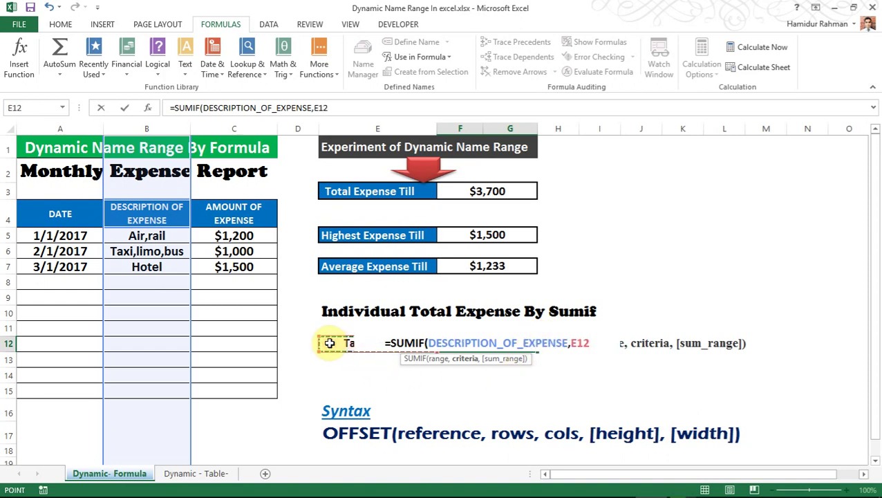
text(,)
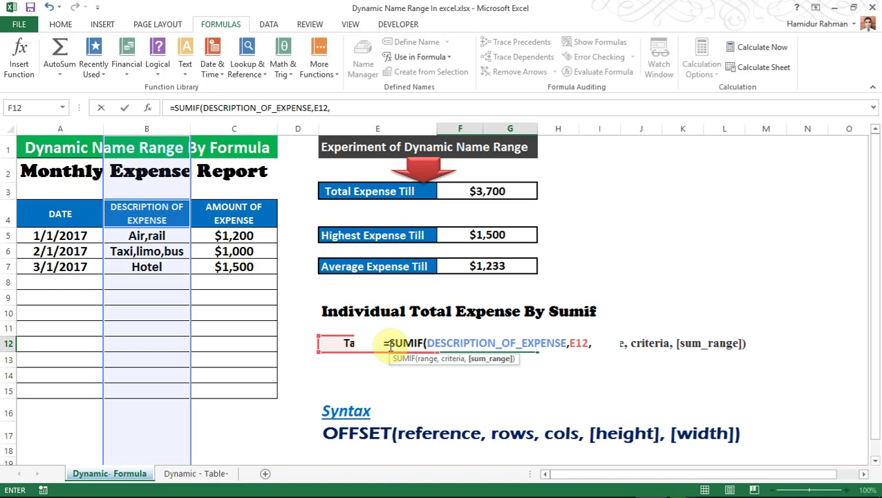
text(amo)
key(Down)
key(Down)
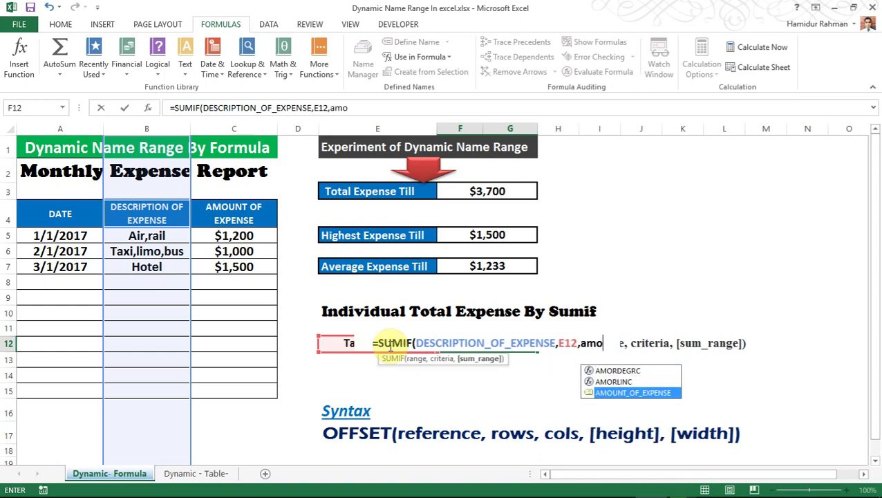
key(Tab)
key(Return)
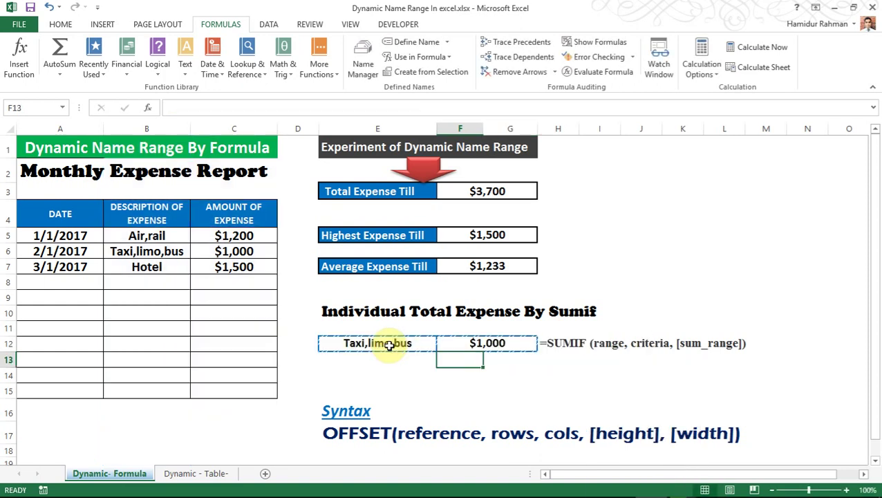
click(509, 390)
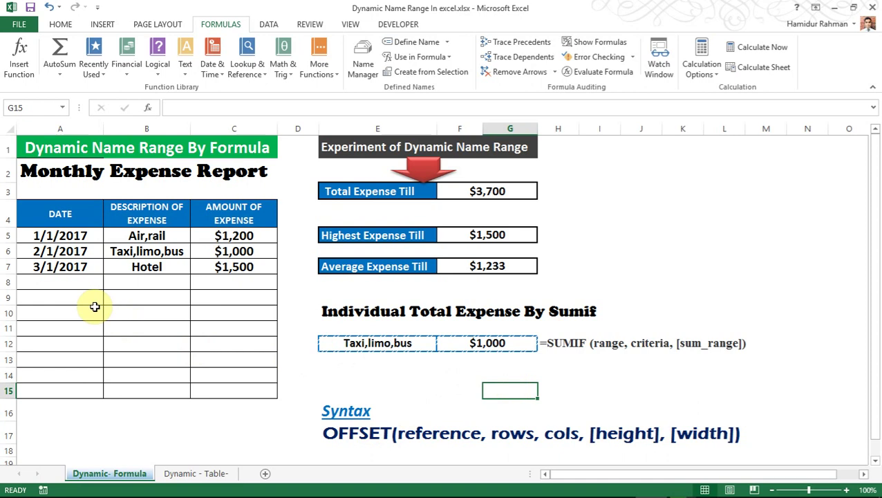
- Extend the monthly dates down to 7/1/2017 in A11 and choose Parking as the expense description in B8 and B9
drag(86, 252, 102, 335)
click(165, 280)
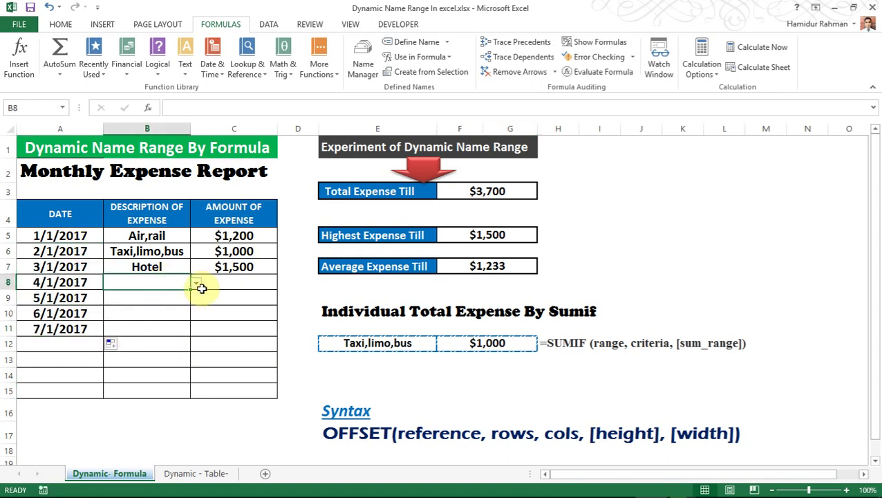
click(196, 282)
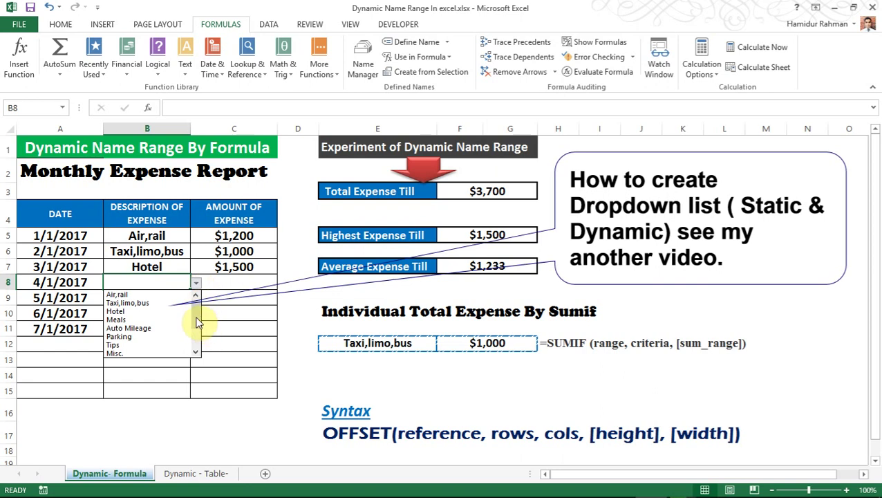
click(157, 334)
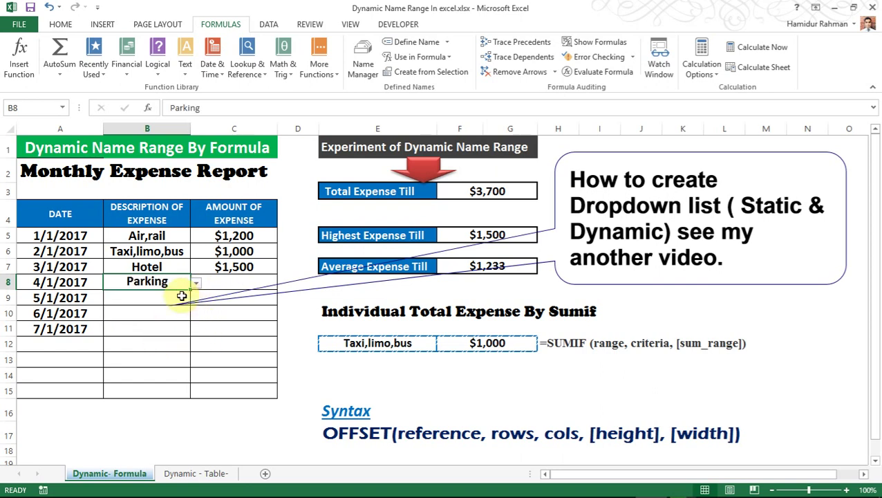
click(181, 296)
click(196, 298)
click(159, 354)
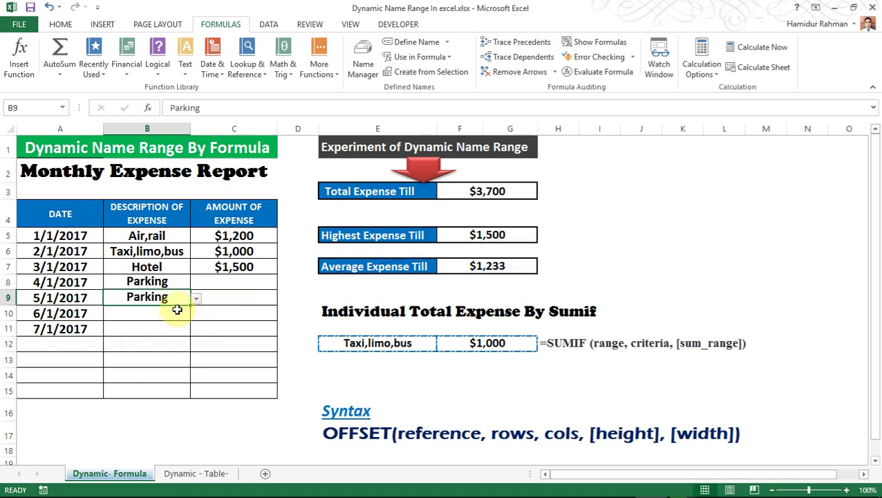
- Choose Auto Mileage as the expense description in B10 and Tips in B11
click(181, 312)
click(196, 314)
click(157, 368)
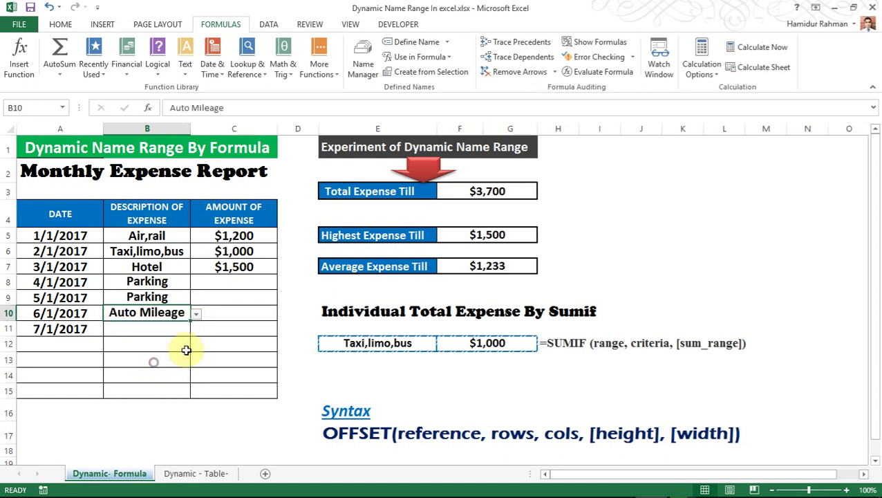
click(181, 329)
click(196, 330)
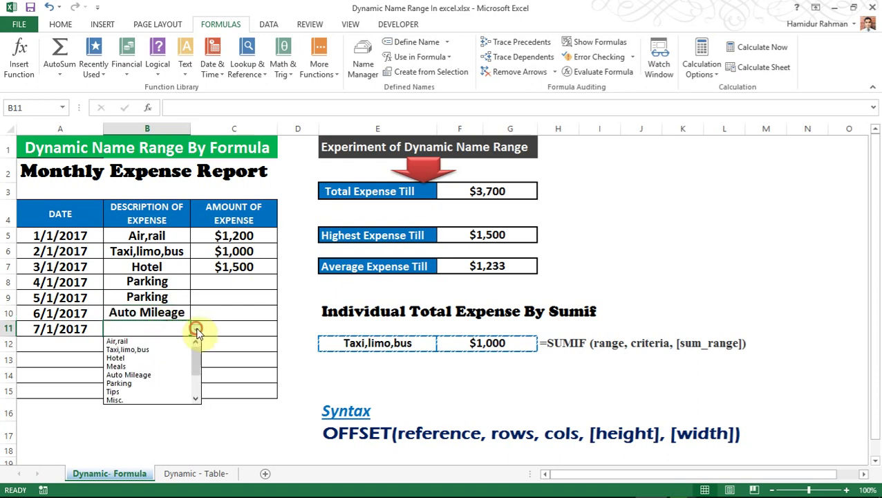
click(149, 390)
- Enter the expense amounts 1000, 3000, 3000 and 400 in cells C8 to C11
click(237, 282)
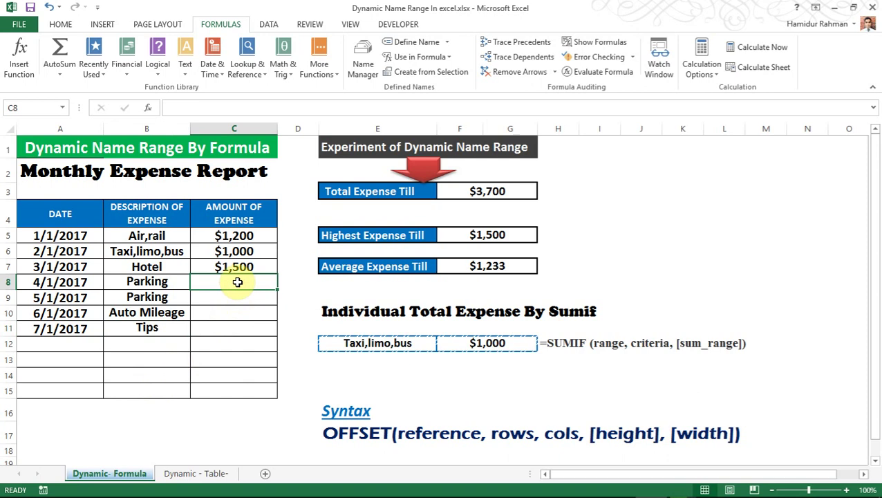
text(1000)
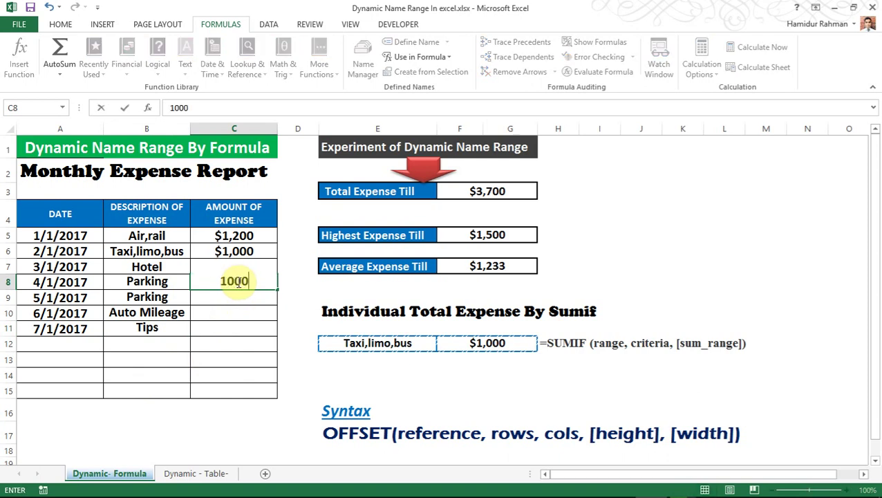
key(Return)
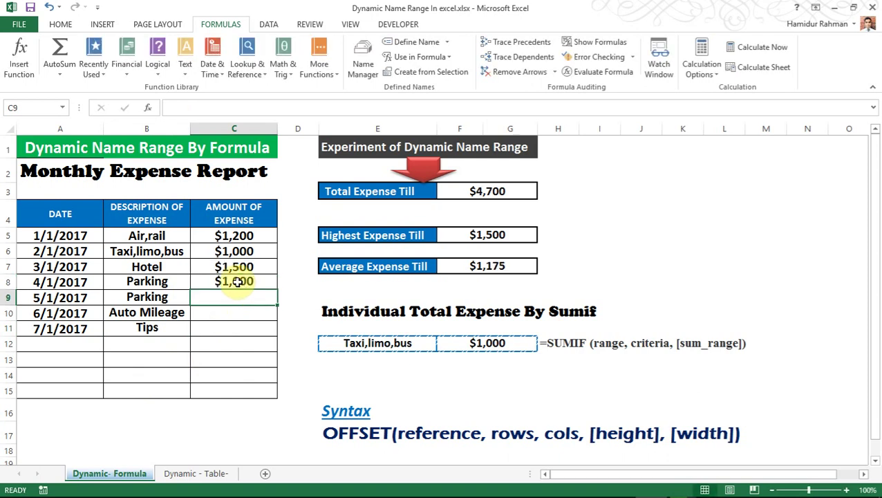
text(3000)
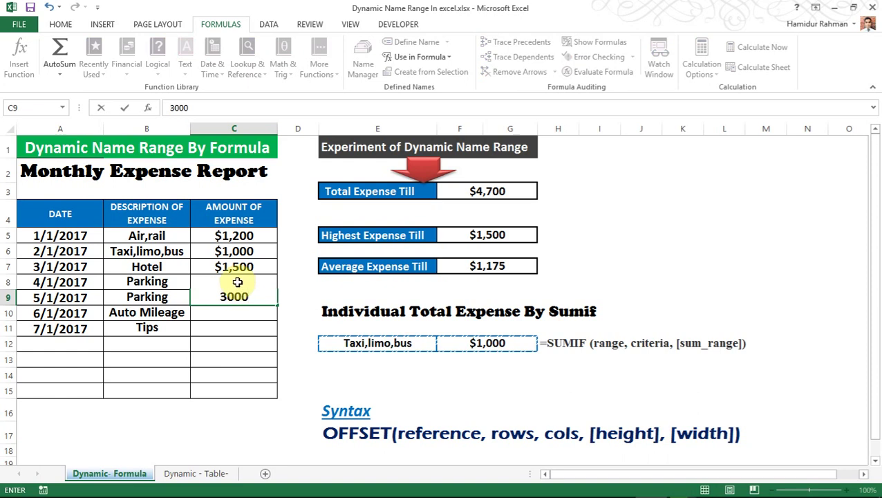
key(Return)
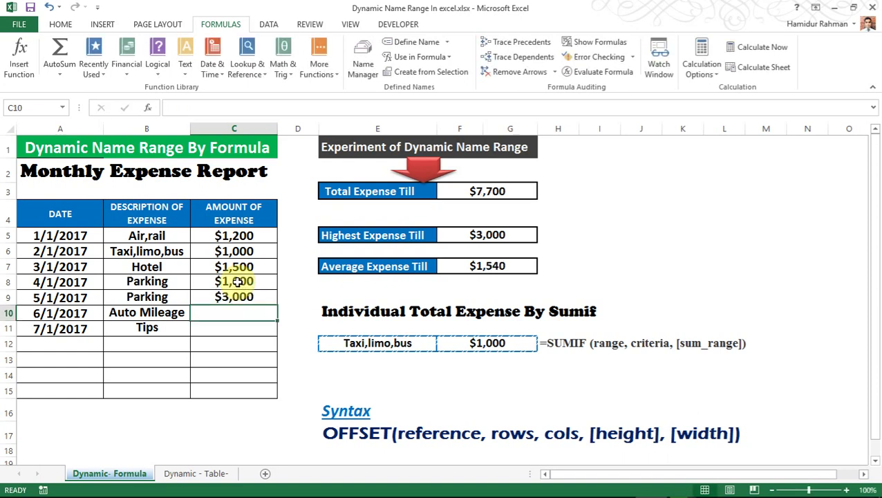
text(3,000)
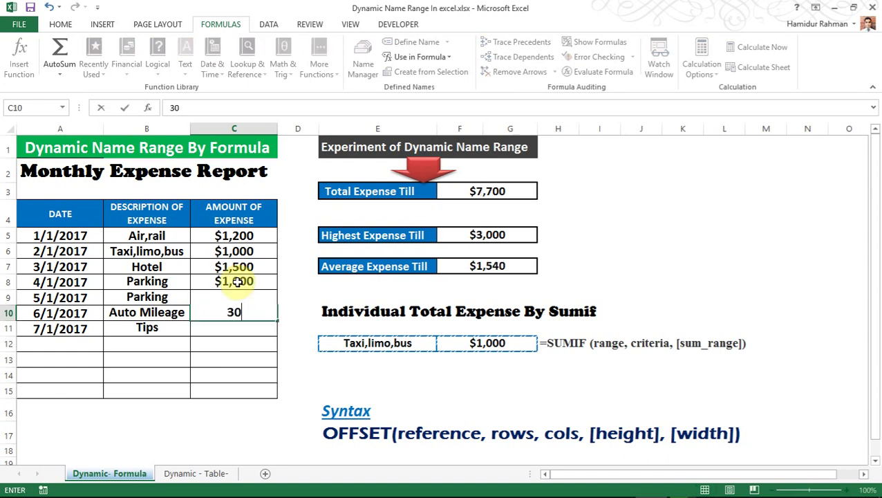
key(Return)
text(400)
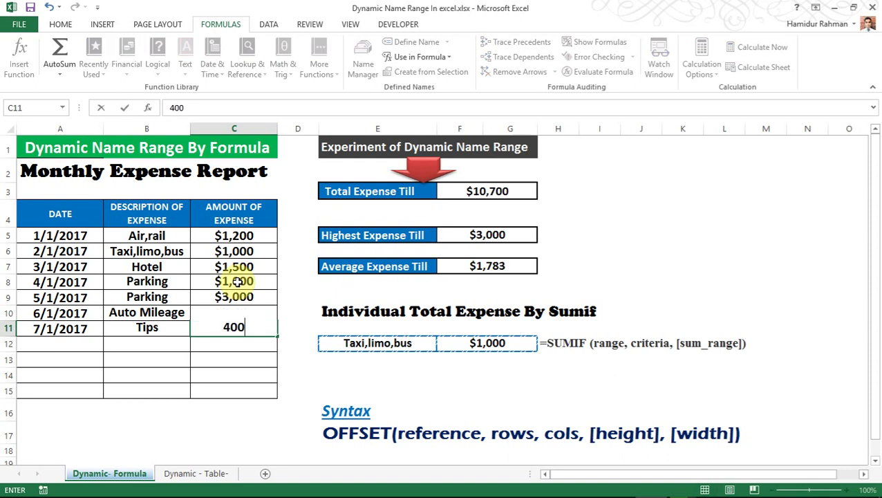
key(Return)
click(641, 297)
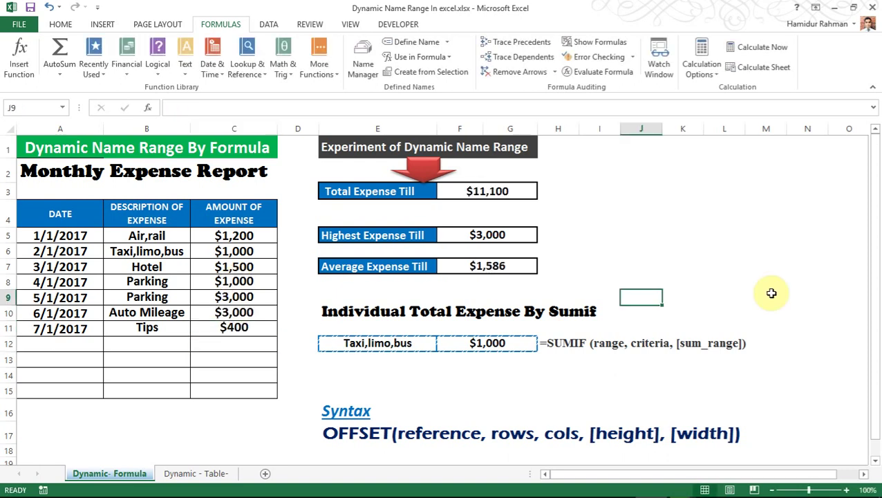
- On the Dynamic - Table- sheet, convert the description and amount range B4:C7 into a table with headers
click(220, 473)
click(214, 389)
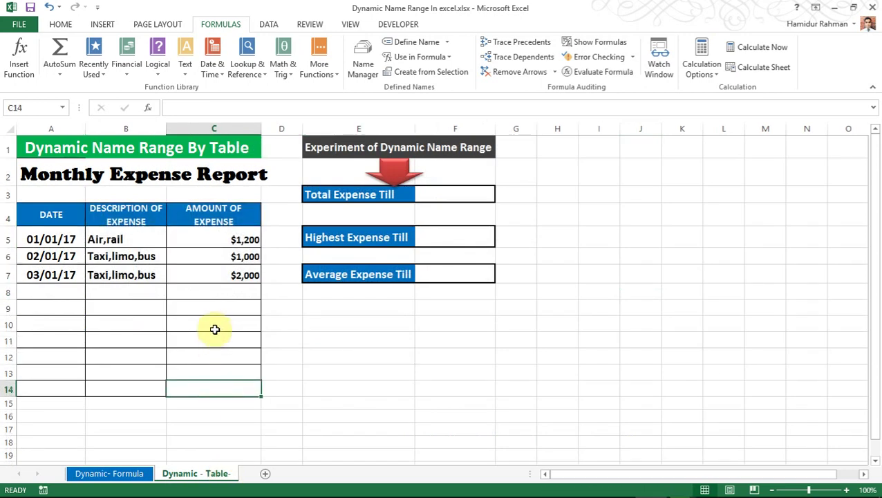
drag(118, 226, 227, 272)
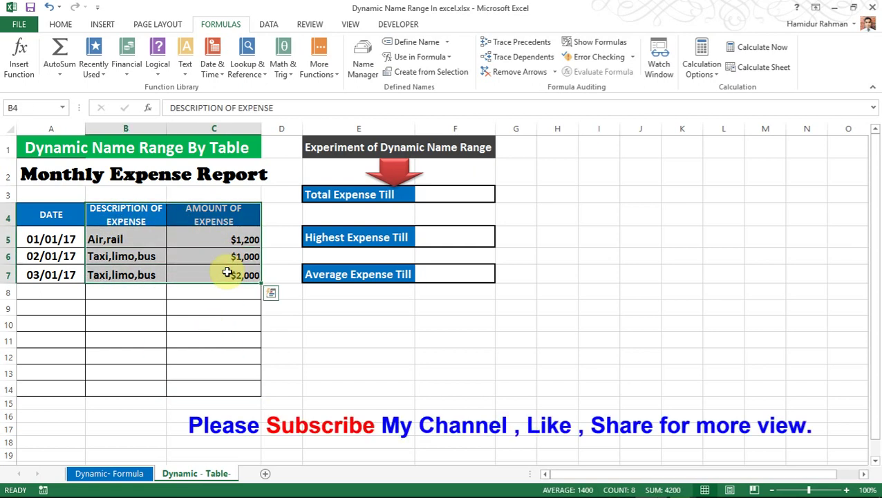
key(ctrl+t)
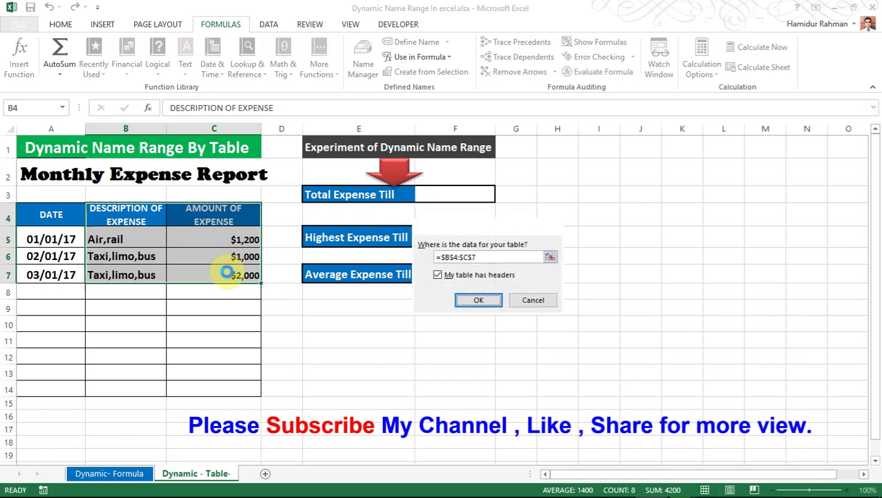
key(Return)
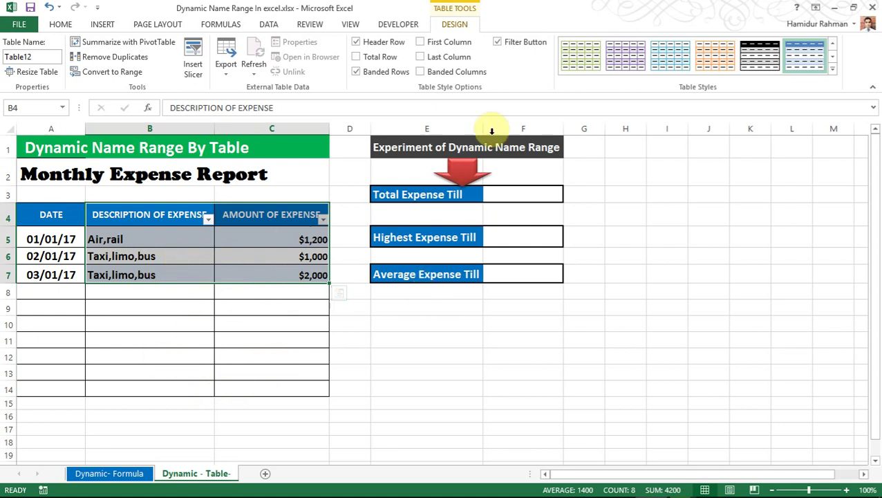
click(789, 64)
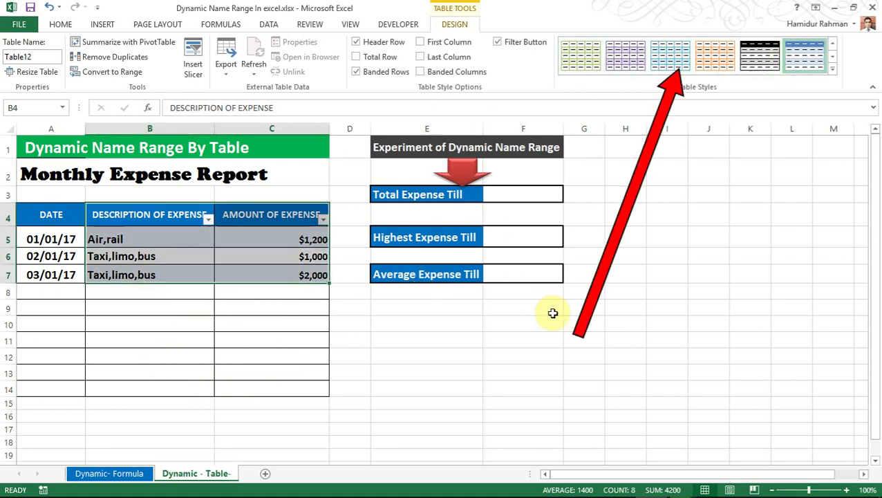
click(454, 326)
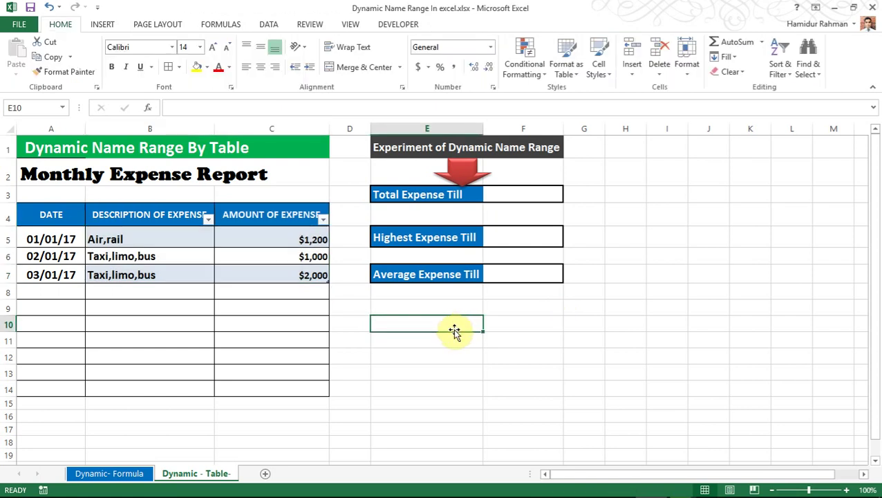
click(400, 125)
drag(459, 126, 508, 122)
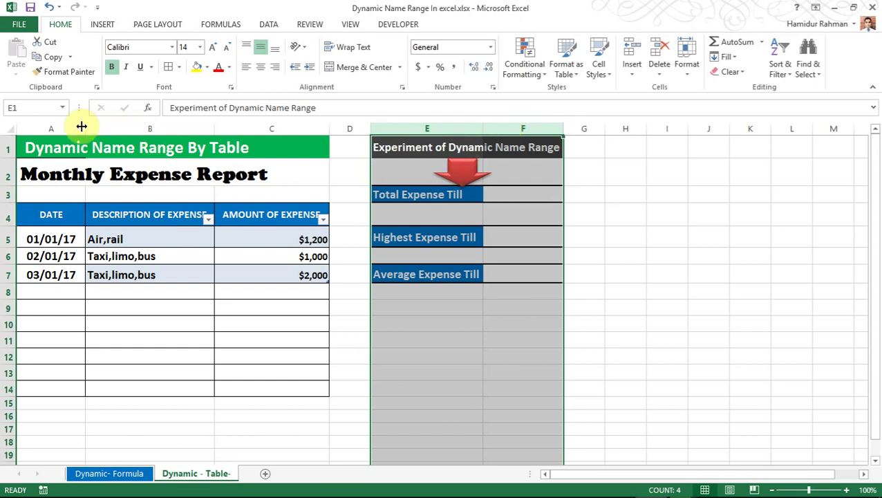
drag(54, 127, 291, 110)
- Calculate the total expense in F3 with a SUM formula over Table12
click(519, 190)
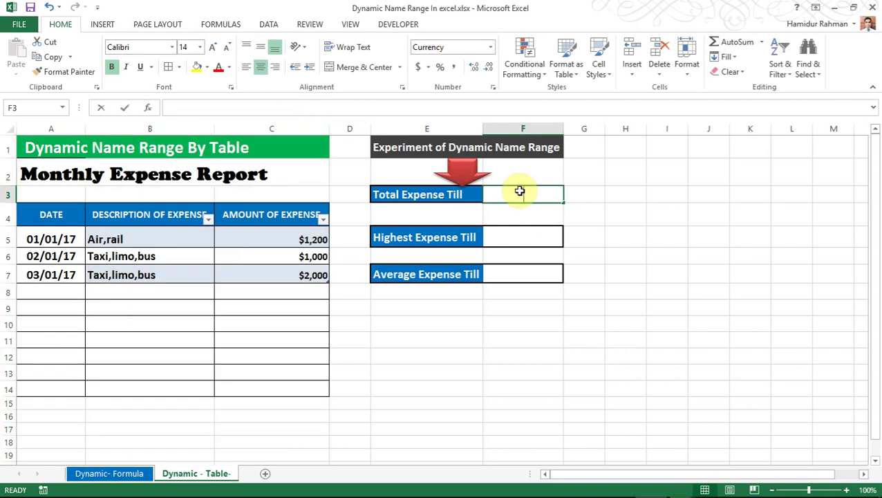
text(=sum)
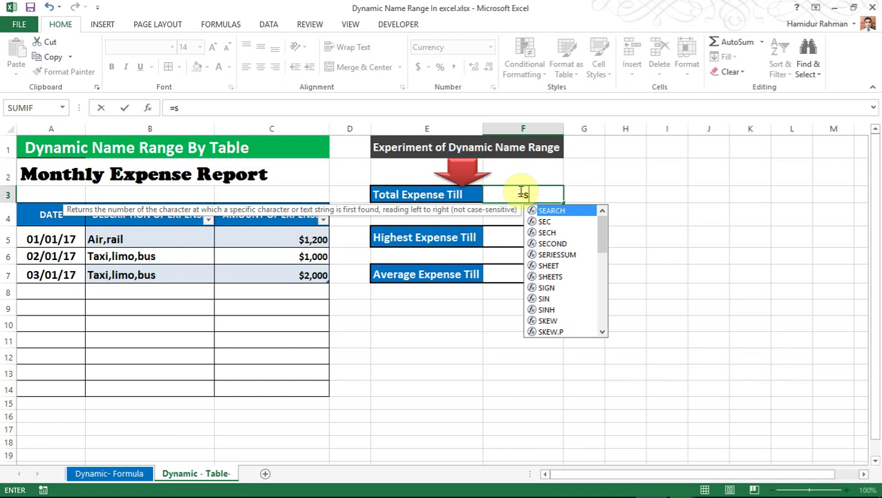
key(Tab)
text(tav)
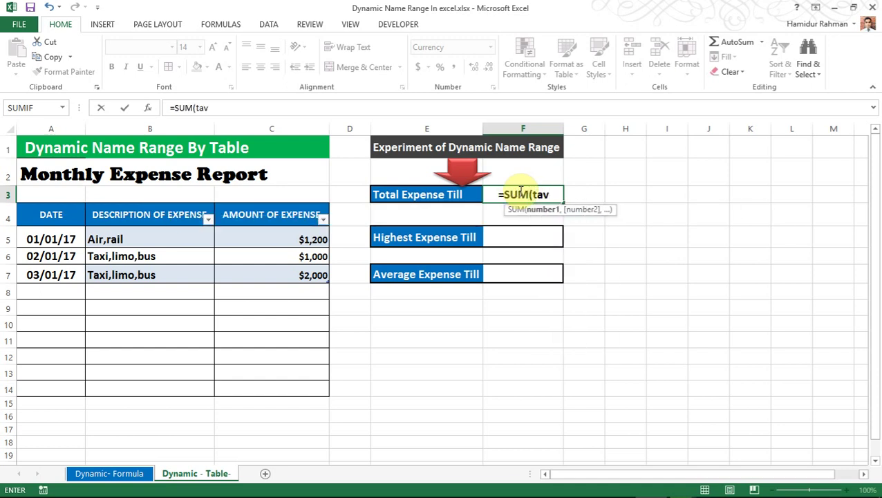
key(BackSpace)
key(Tab)
key(Return)
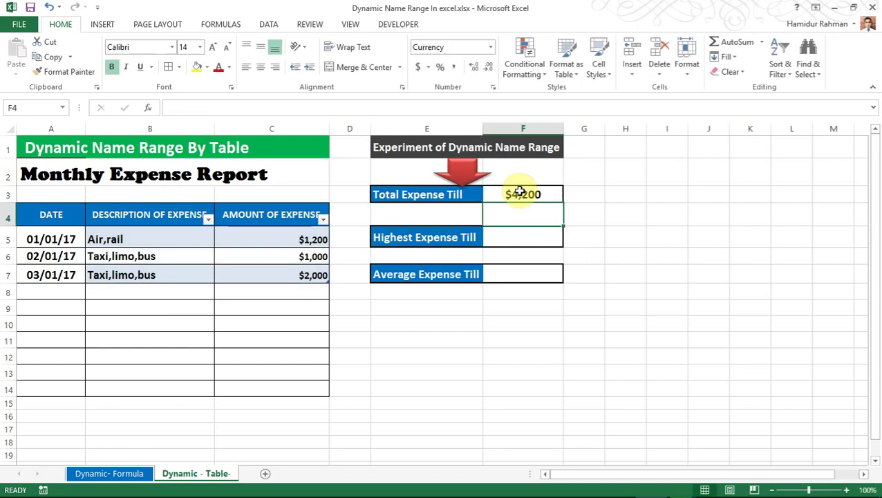
- Calculate the highest expense in F5 with a MAX formula over Table12
click(520, 232)
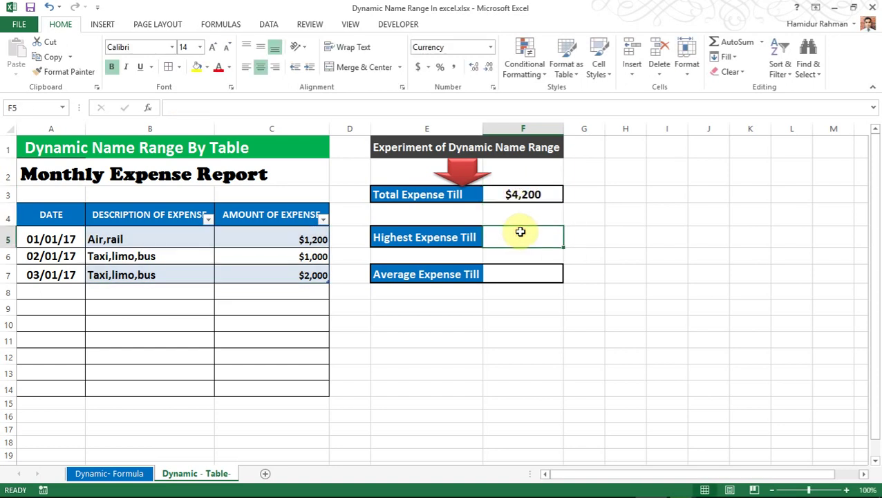
text(=am)
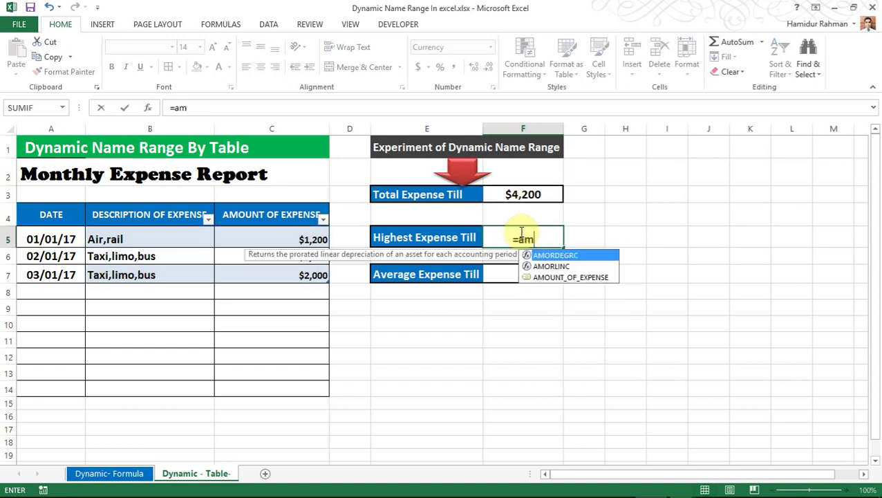
key(BackSpace)
key(BackSpace)
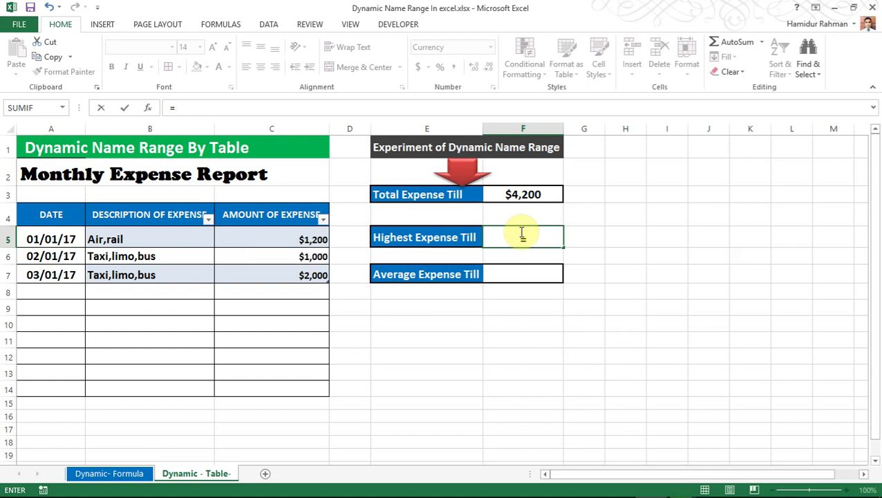
text(max)
key(Tab)
text(tab)
key(Tab)
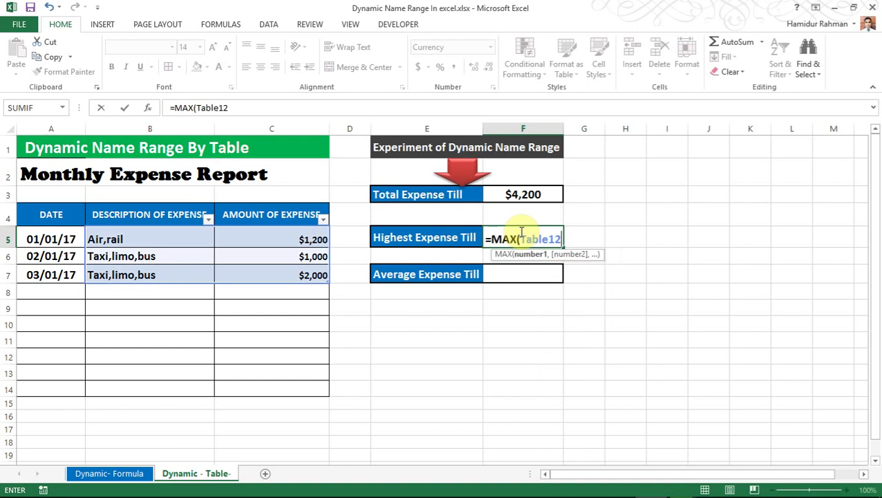
key(Return)
- Calculate the average expense in F7 with an AVERAGE formula over Table12
click(546, 276)
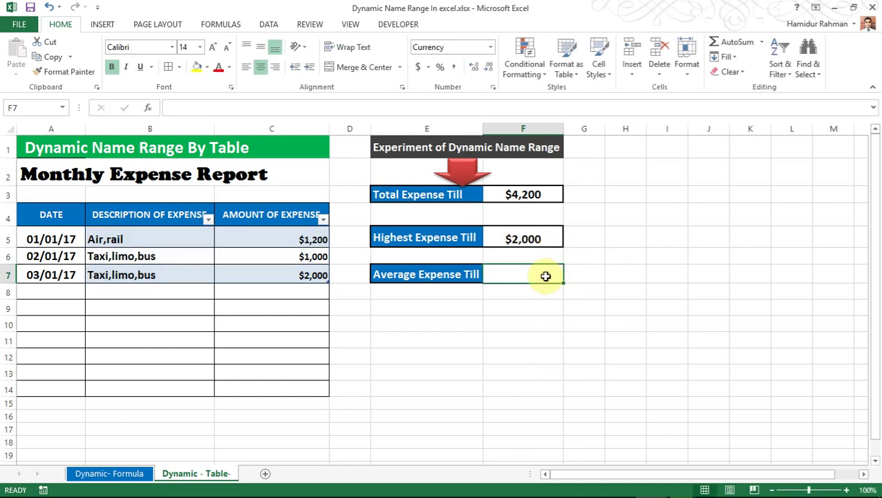
text(=av)
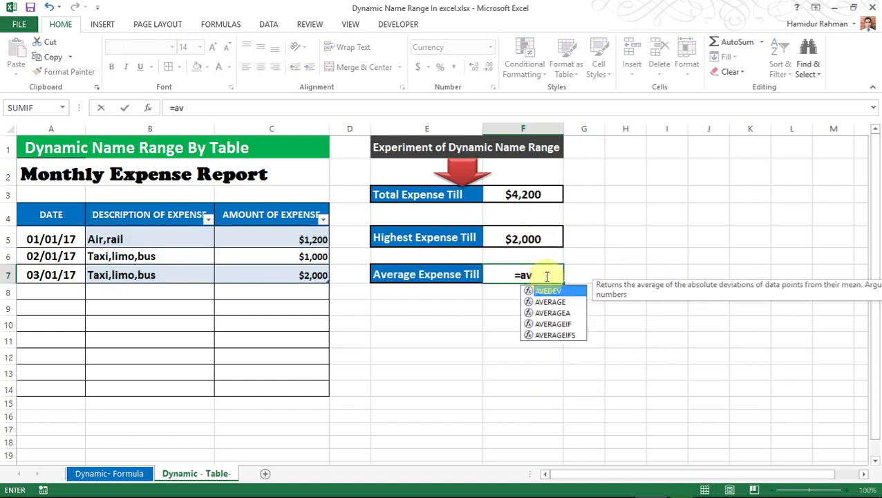
key(Down)
key(Tab)
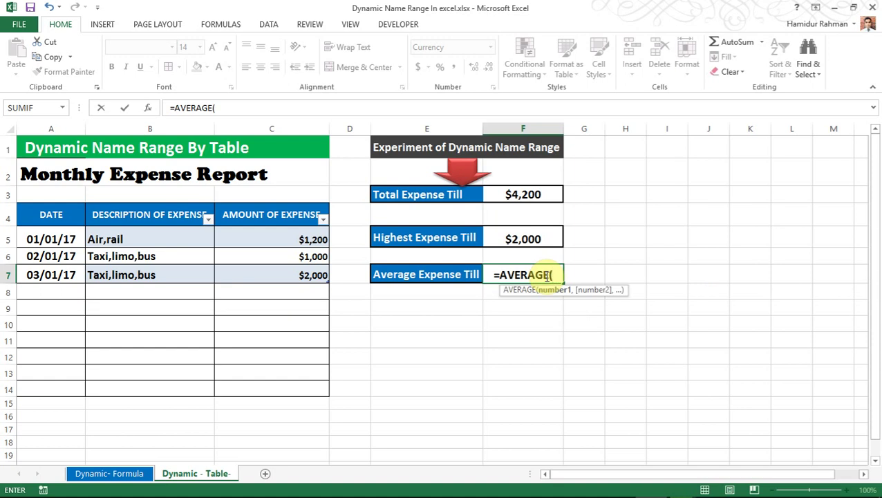
key(BackSpace)
text((s)
key(BackSpace)
key(BackSpace)
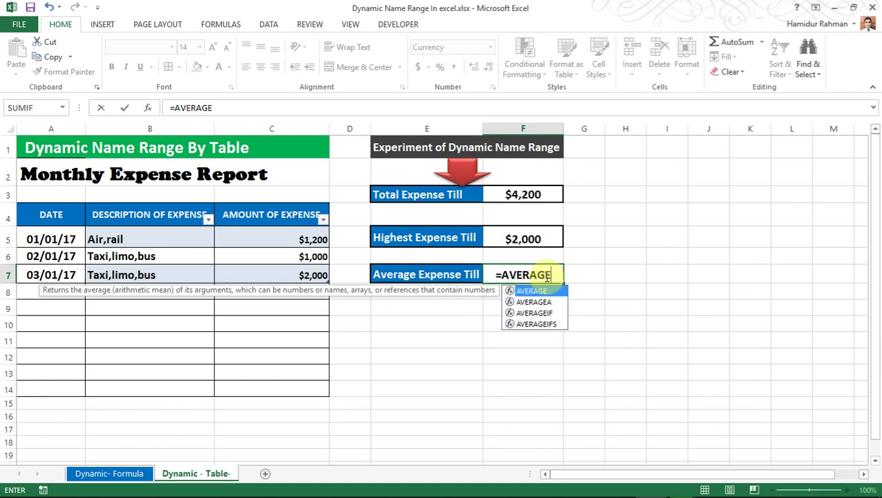
text((tab)
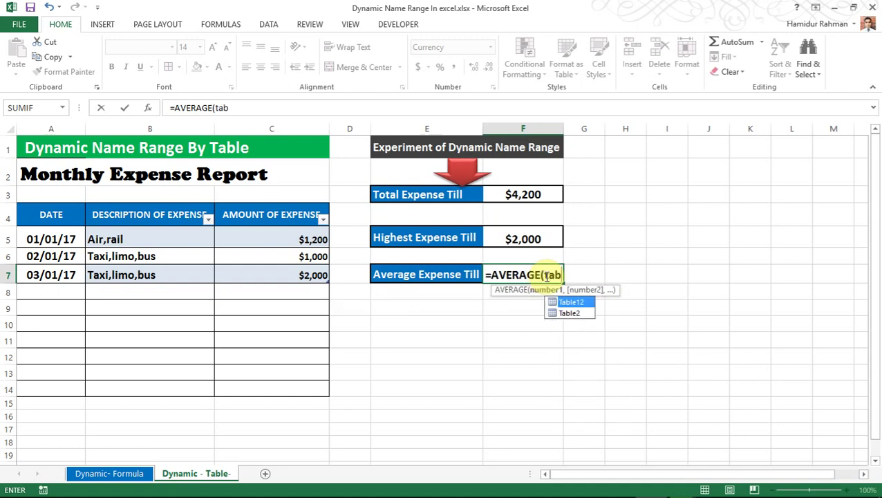
key(Tab)
key(Return)
click(546, 372)
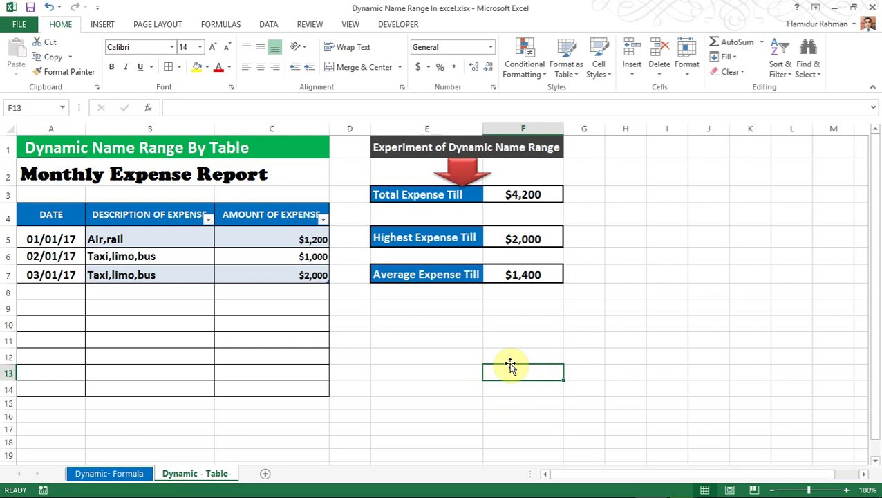
click(434, 366)
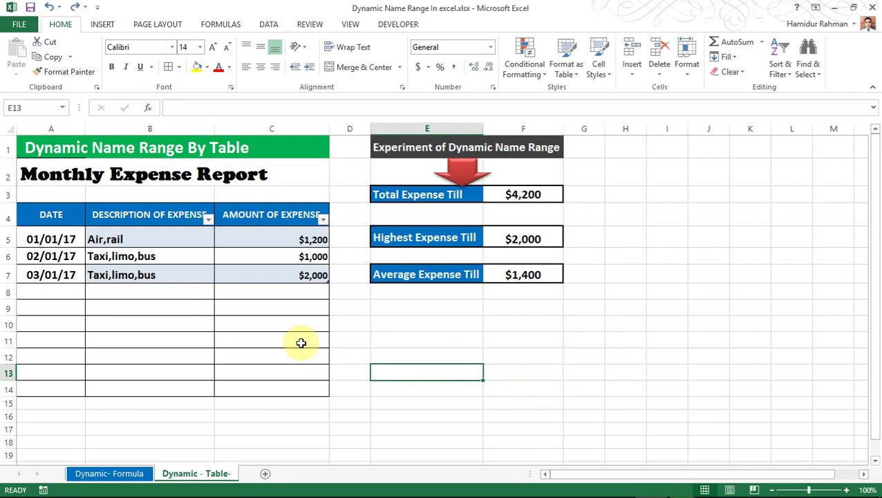
- Extend the monthly dates down to 06/01/17 in A10 and choose Taxi,limo,bus as the description in B8 and B9
drag(59, 256, 72, 325)
click(187, 291)
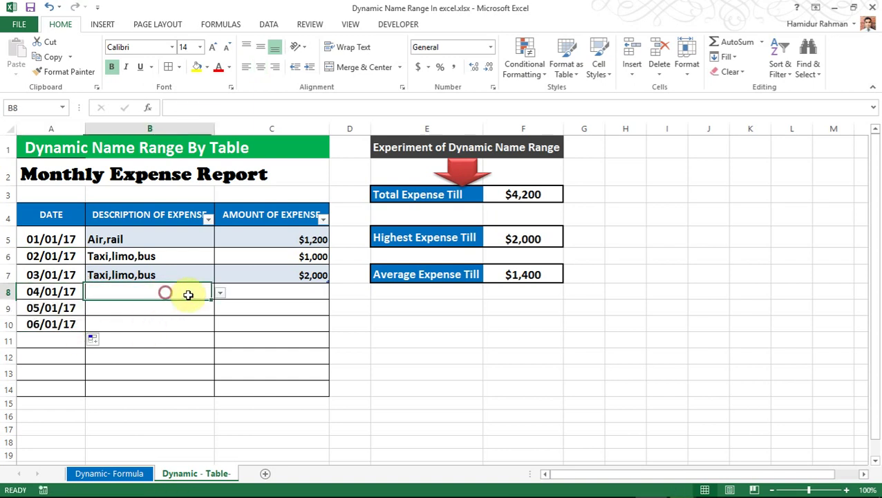
click(219, 293)
click(186, 309)
click(187, 307)
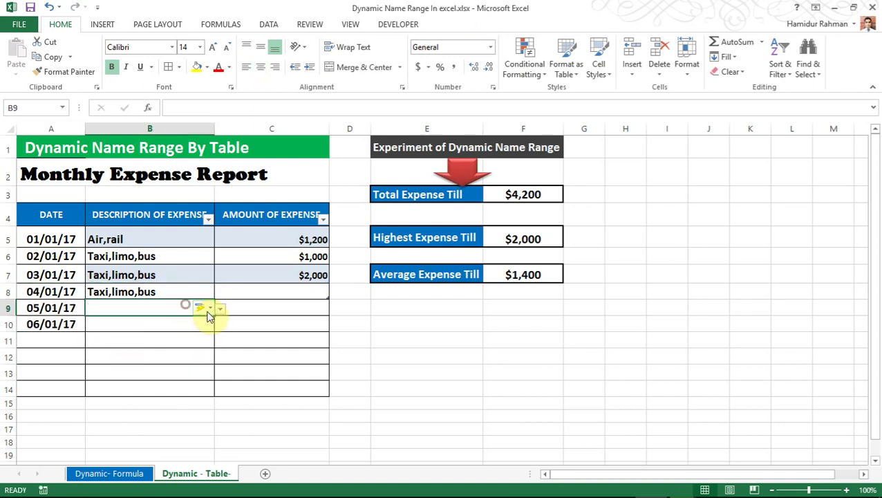
click(219, 311)
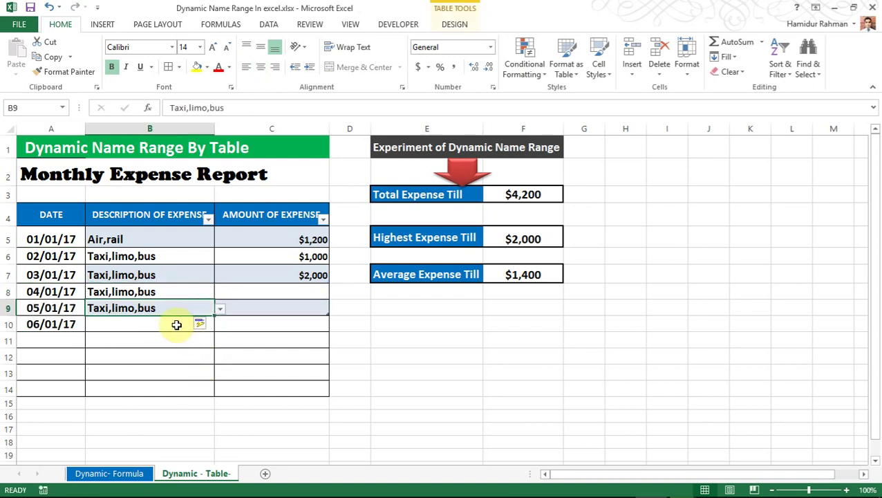
- Choose Tips as the expense description for 06/01/17 in B10
click(175, 325)
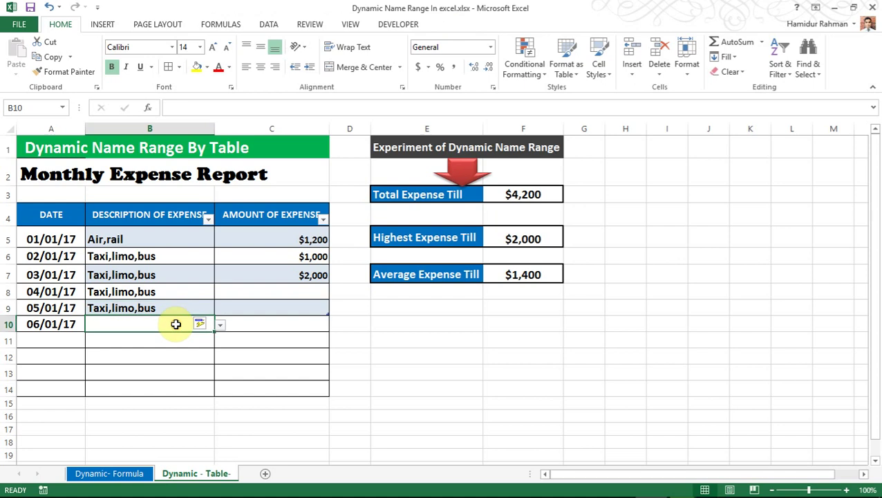
click(220, 324)
click(177, 382)
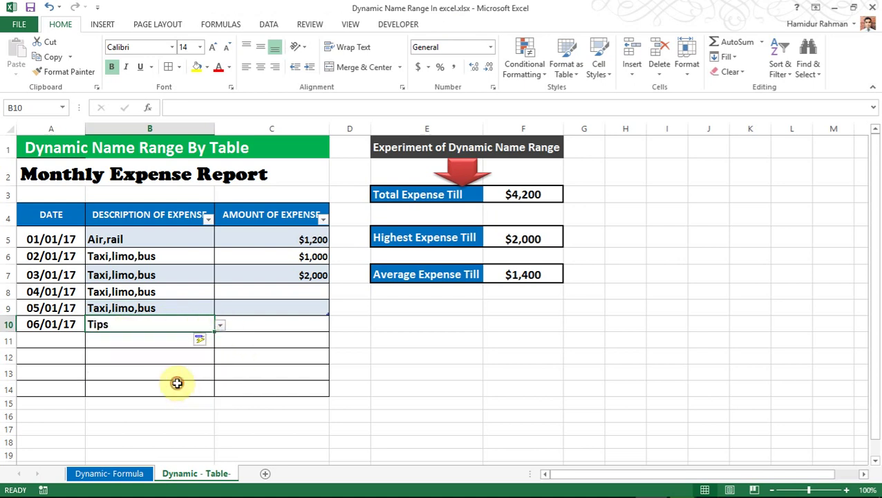
- Enter the expense amounts 1000, 30,000 and 60,000 in C8, C9 and C10
click(298, 291)
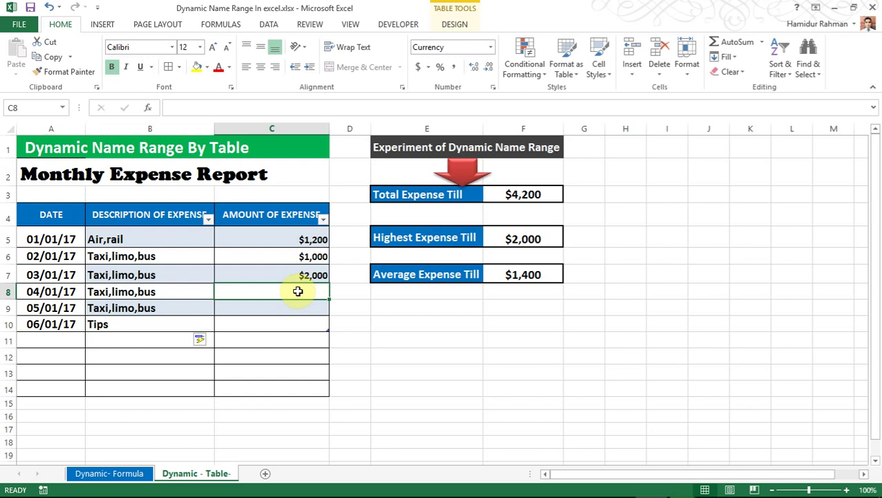
text(1000)
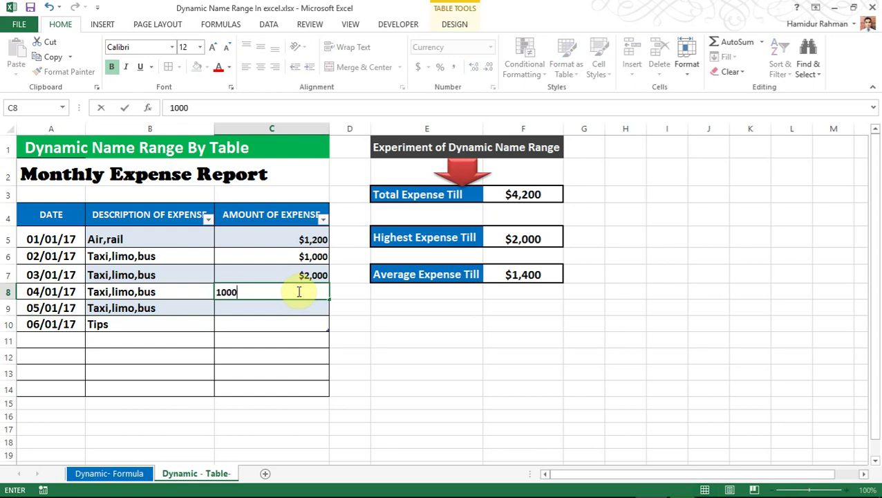
key(Return)
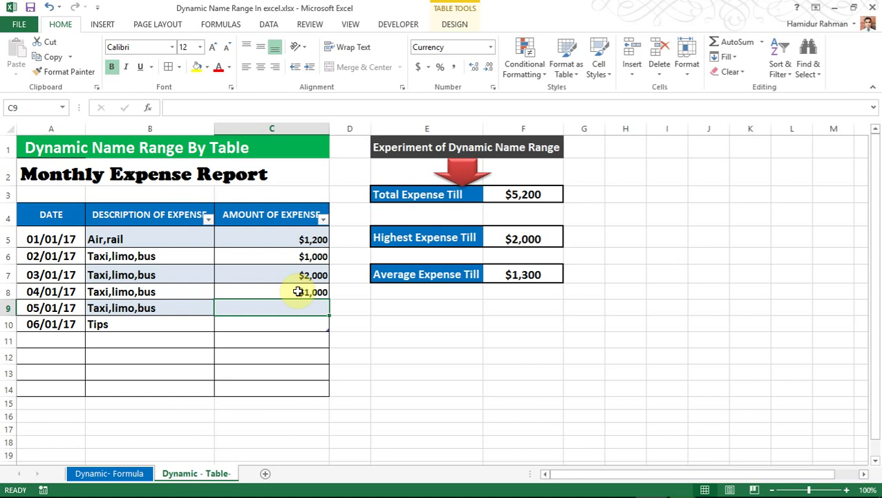
text(3)
key(BackSpace)
text(30,000)
key(Return)
text(60,000)
key(Return)
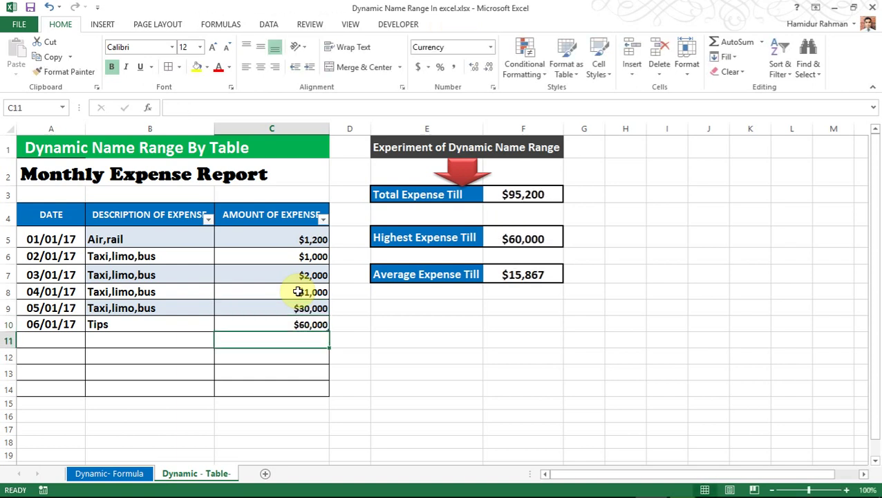
click(413, 385)
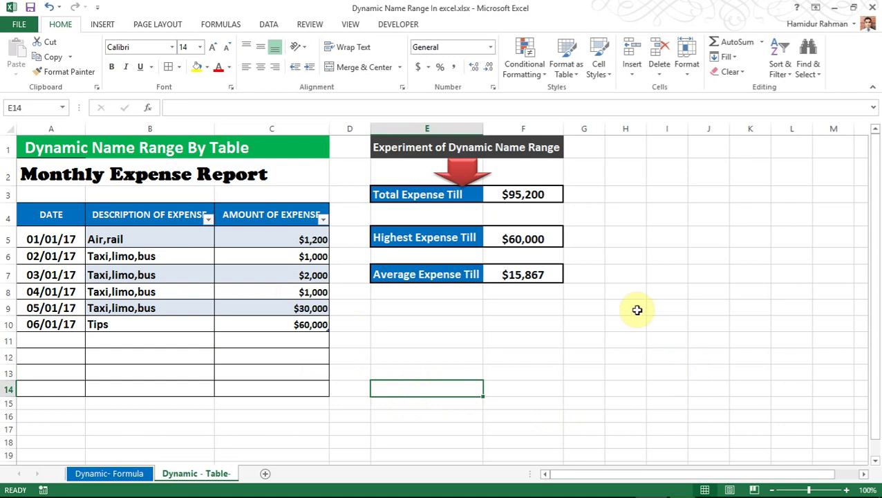